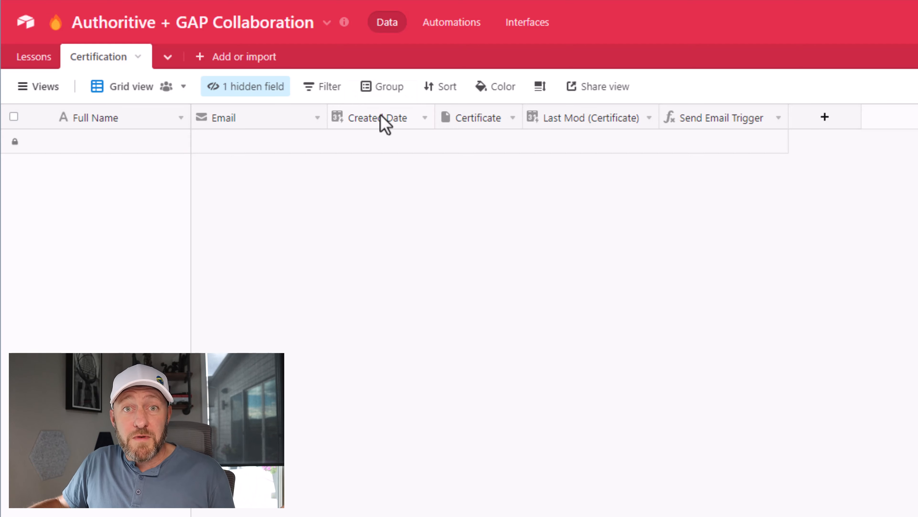
# Step: Review the field settings of Created Date, Certificate and Last Mod (Certificate) in the Certification table without changing them
pyautogui.doubleClick(379, 121)
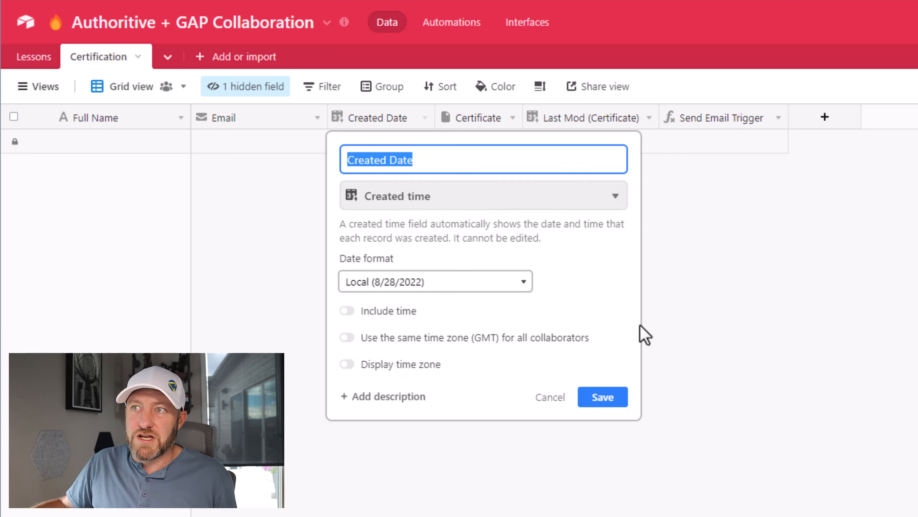
pyautogui.click(697, 357)
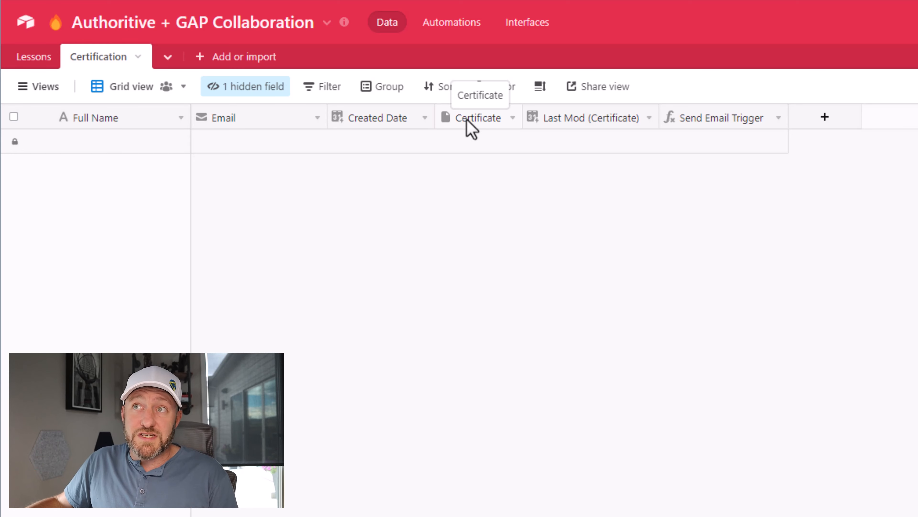
pyautogui.doubleClick(482, 127)
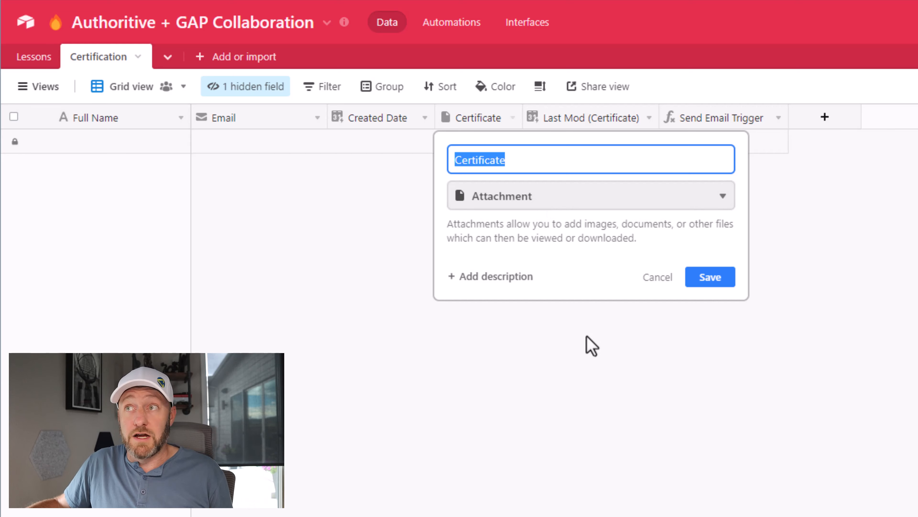
pyautogui.press('Escape')
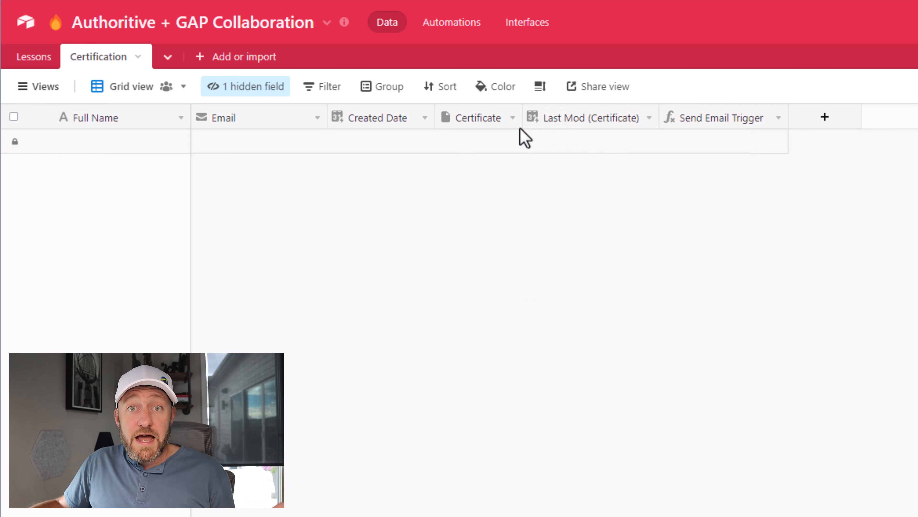
pyautogui.doubleClick(568, 119)
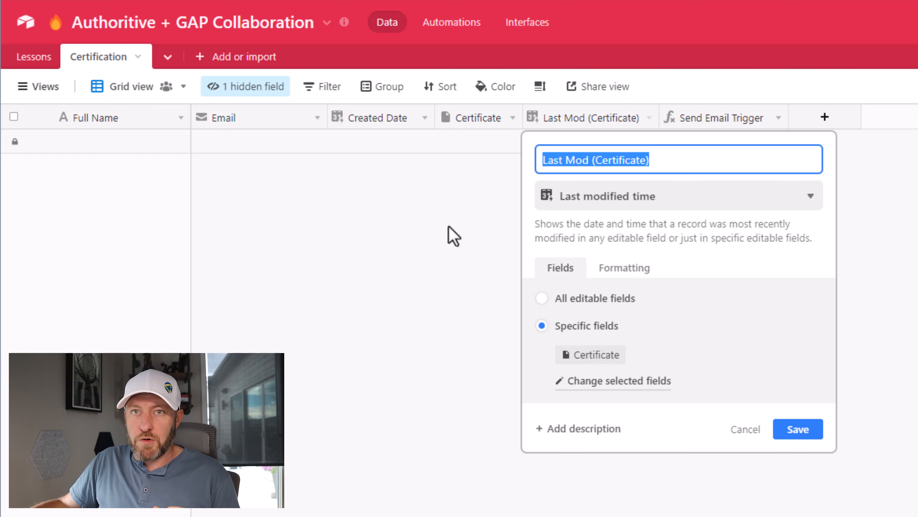
pyautogui.click(453, 235)
# Step: Examine the Send Email Trigger field's formula, including its date field, time unit and comparison parts
pyautogui.doubleClick(734, 125)
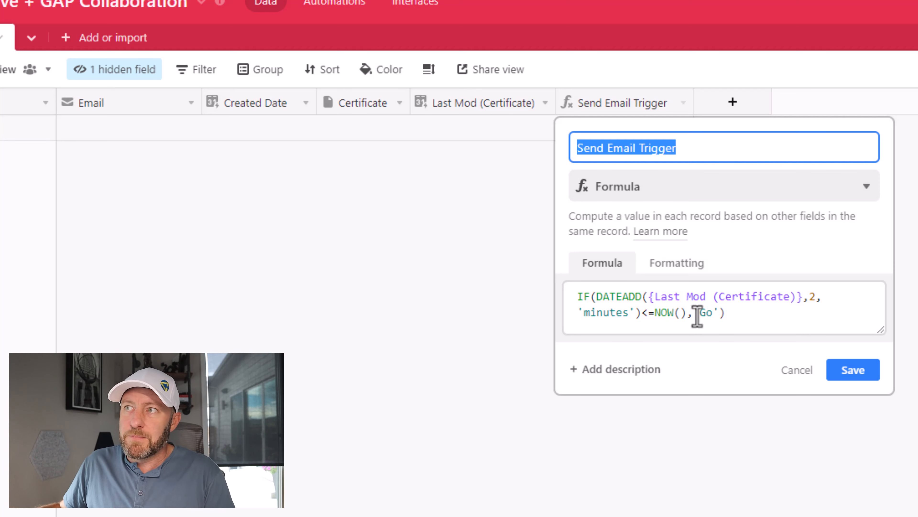
pyautogui.moveTo(650, 296); pyautogui.dragTo(810, 298)
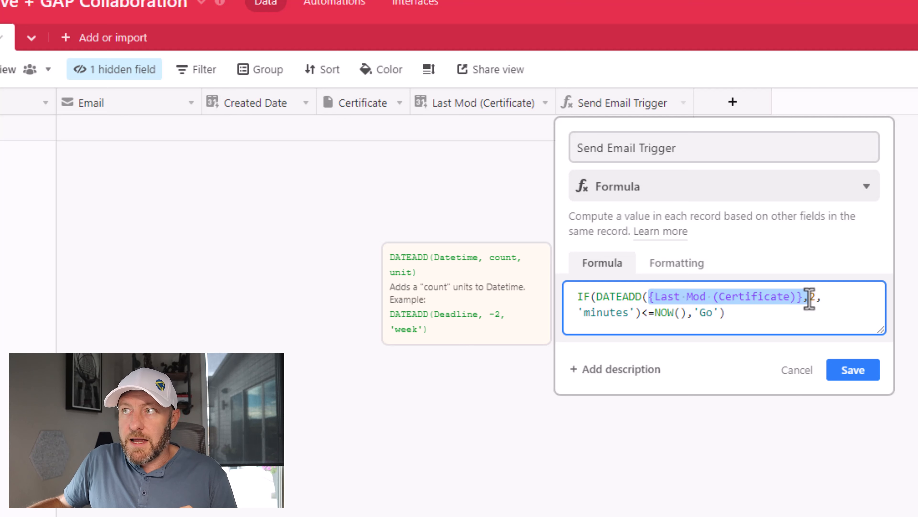
pyautogui.click(809, 298)
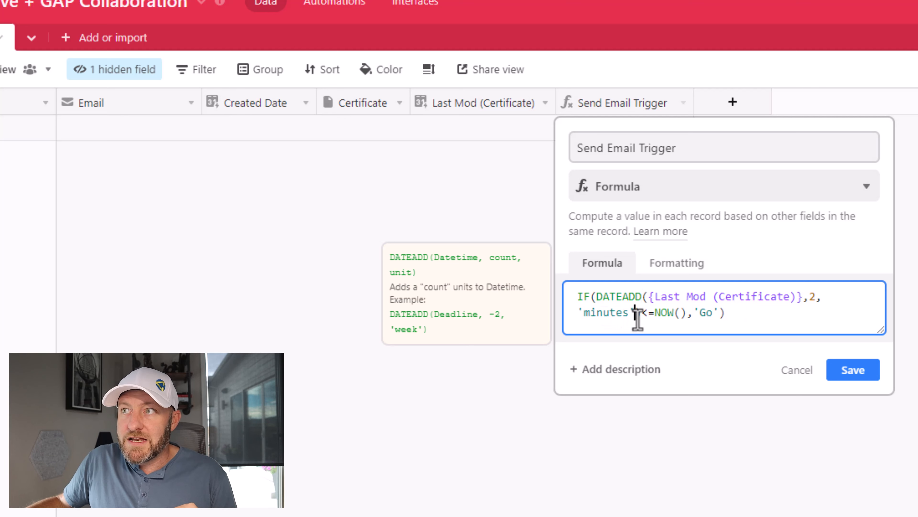
pyautogui.moveTo(638, 314); pyautogui.dragTo(581, 314)
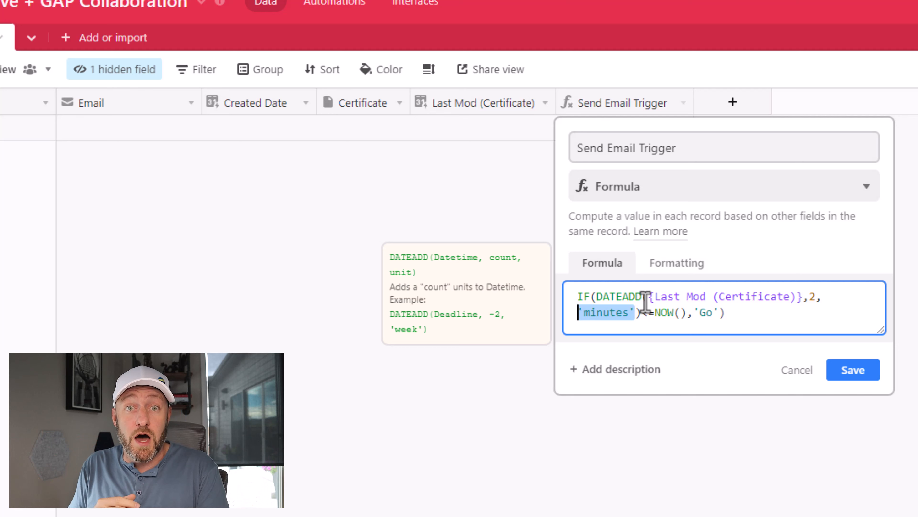
pyautogui.click(642, 310)
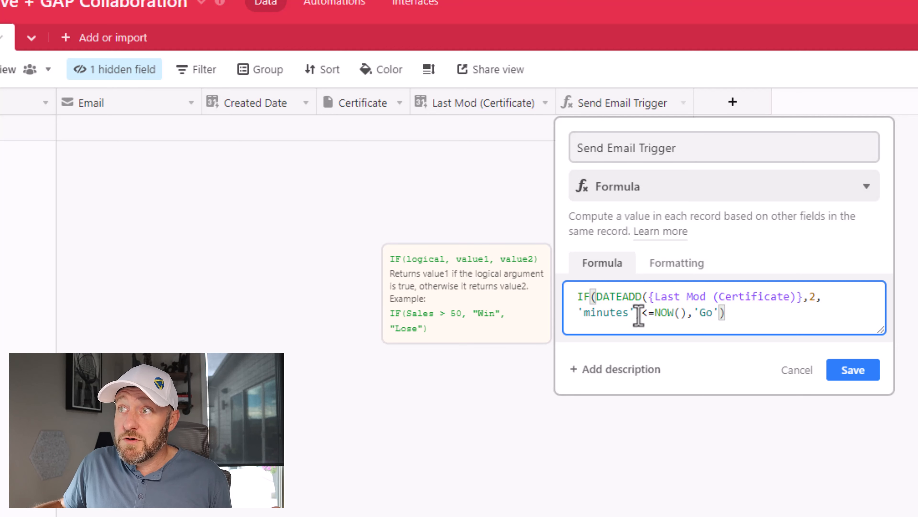
pyautogui.moveTo(642, 312); pyautogui.dragTo(653, 313)
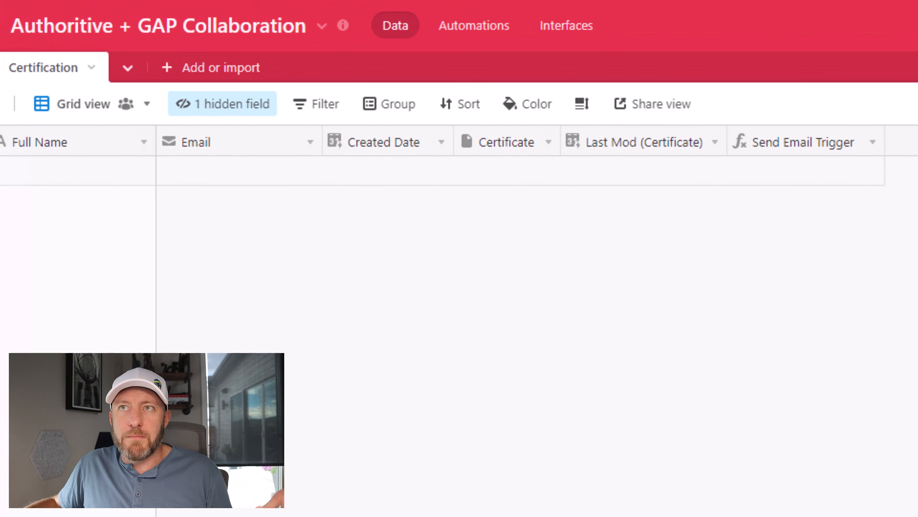
# Step: Visit the base's automations, and open the Certification table's Certification Request form view to review its fields
pyautogui.click(446, 26)
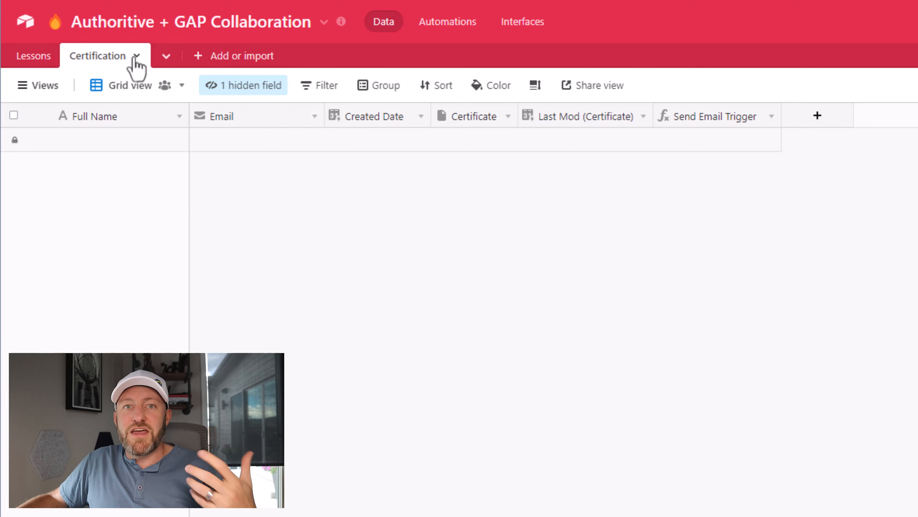
pyautogui.click(39, 89)
pyautogui.moveTo(71, 189)
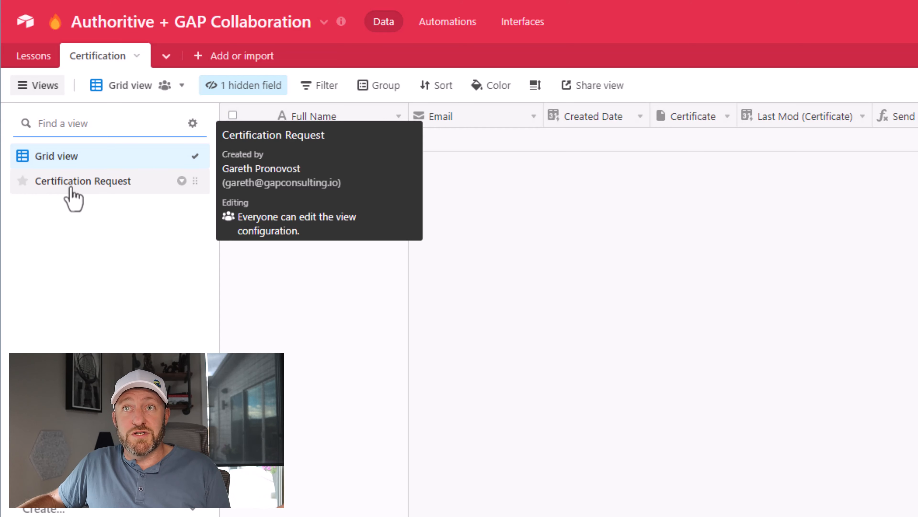
pyautogui.click(71, 188)
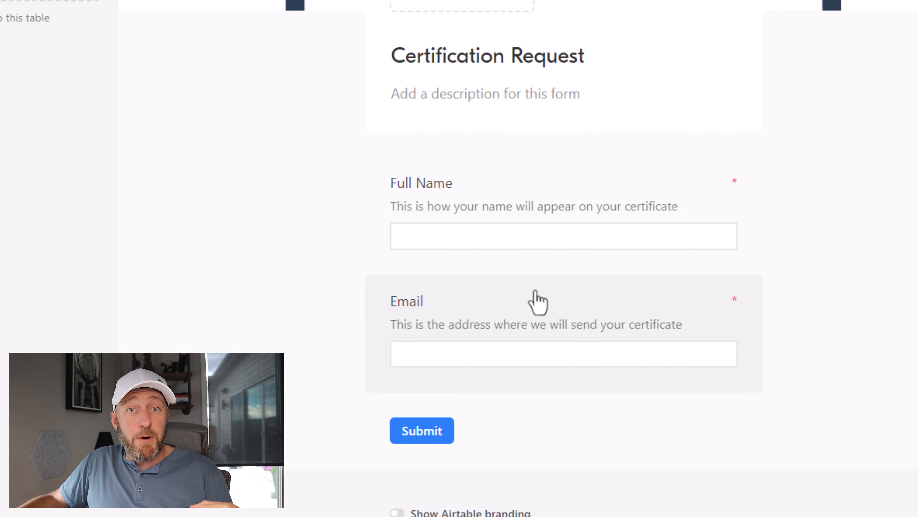
pyautogui.scroll(2, 243, 241)
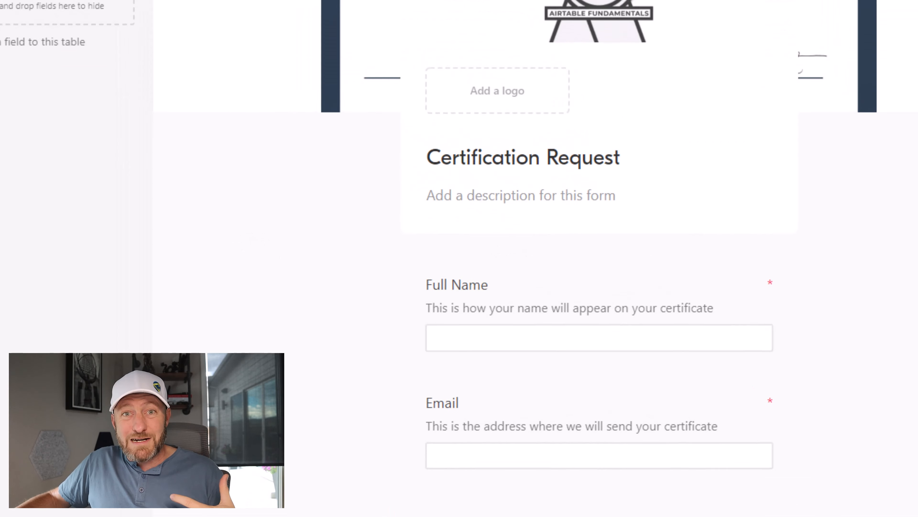
# Step: Return to the Certification table's Grid view and review the table permissions for creating and deleting records
pyautogui.click(65, 136)
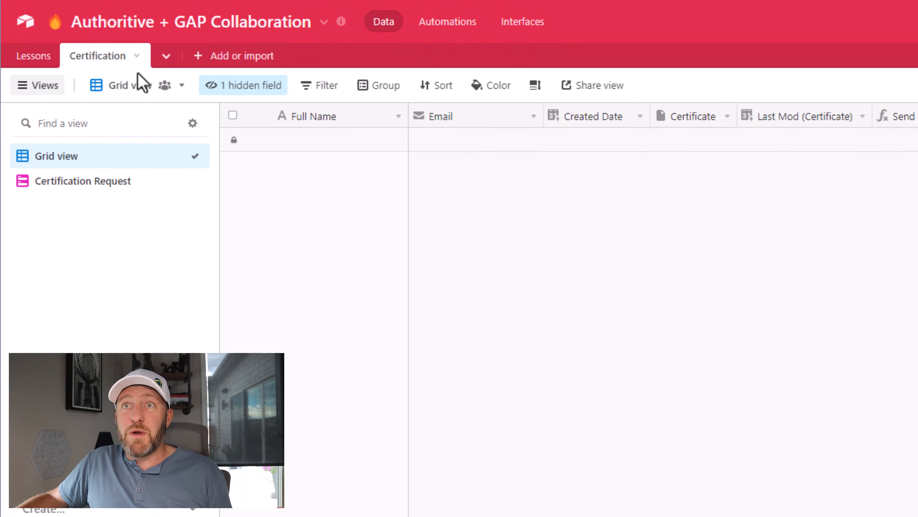
pyautogui.click(136, 57)
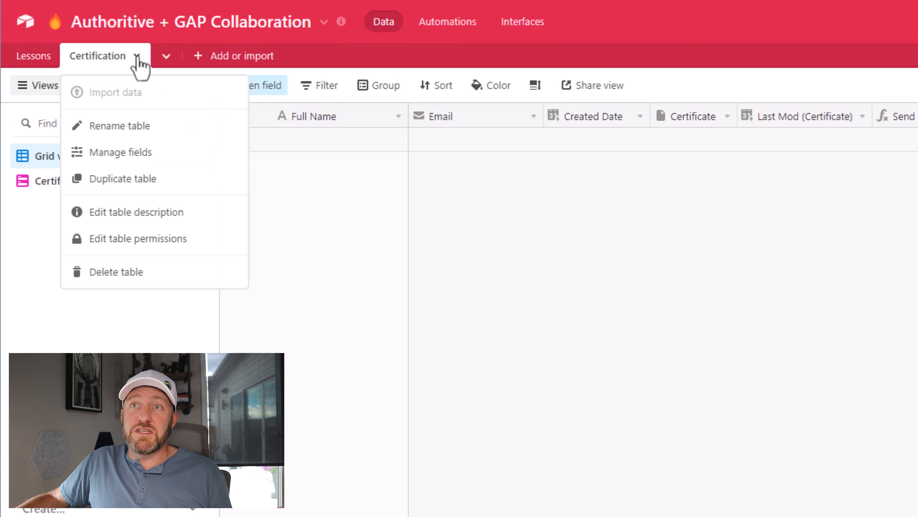
pyautogui.click(151, 239)
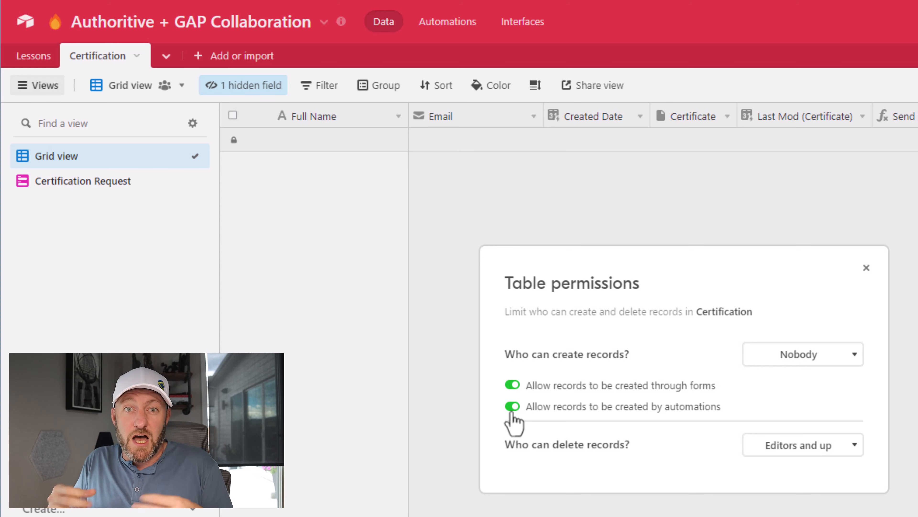
pyautogui.click(616, 172)
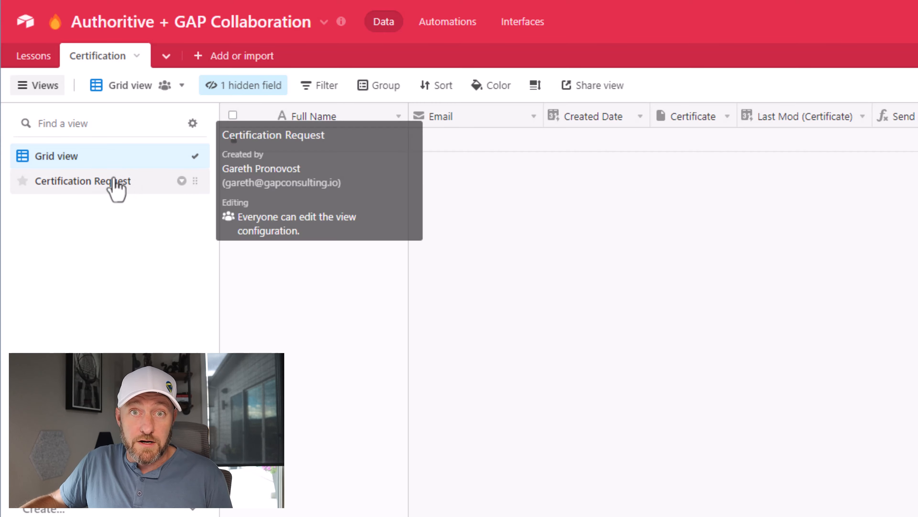
# Step: Open the base's automations and, in the Documint Certificate template, bring up the Airtable integration's automation script builder
pyautogui.click(452, 22)
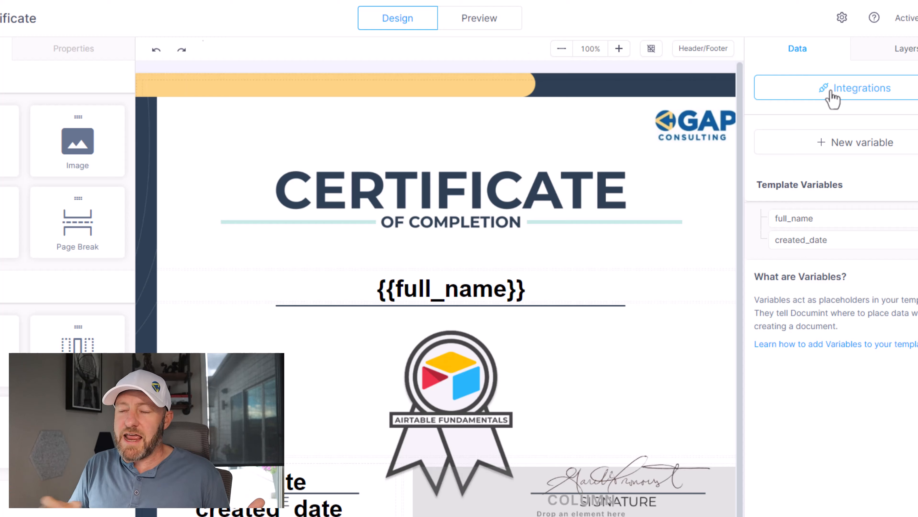
pyautogui.click(831, 93)
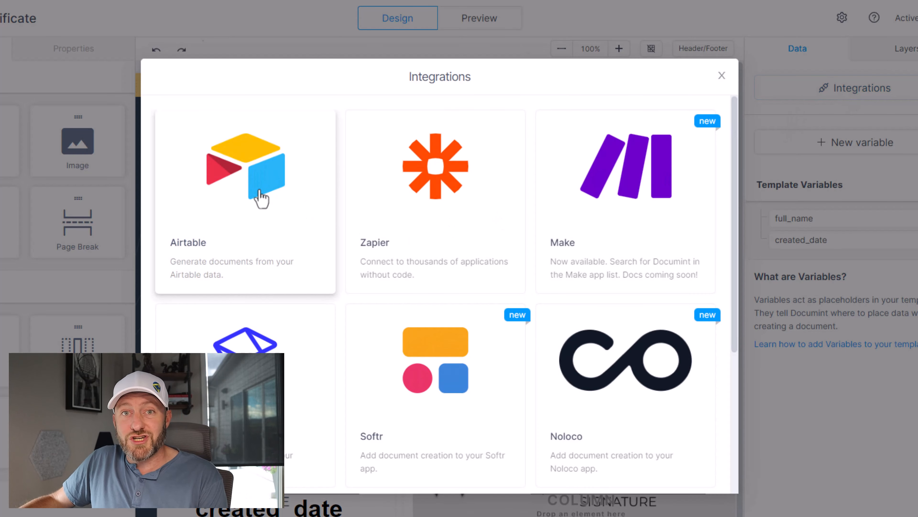
pyautogui.click(259, 198)
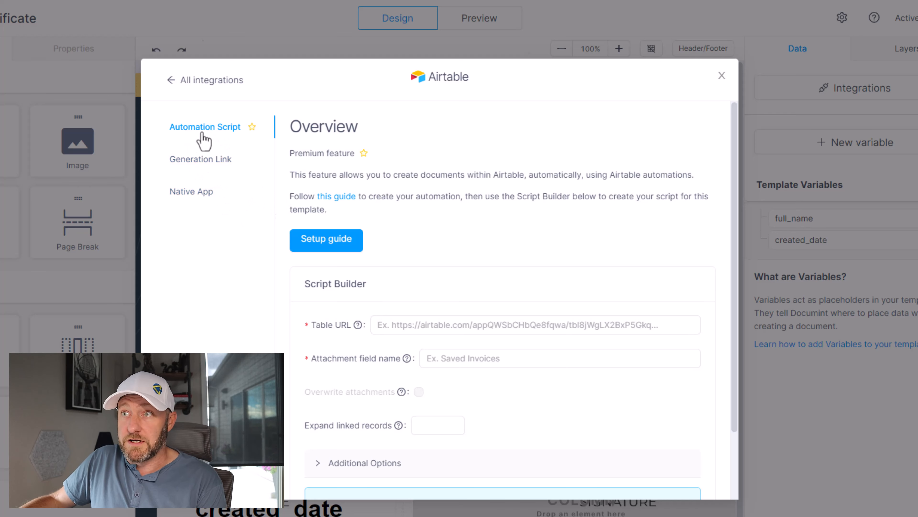
pyautogui.click(435, 323)
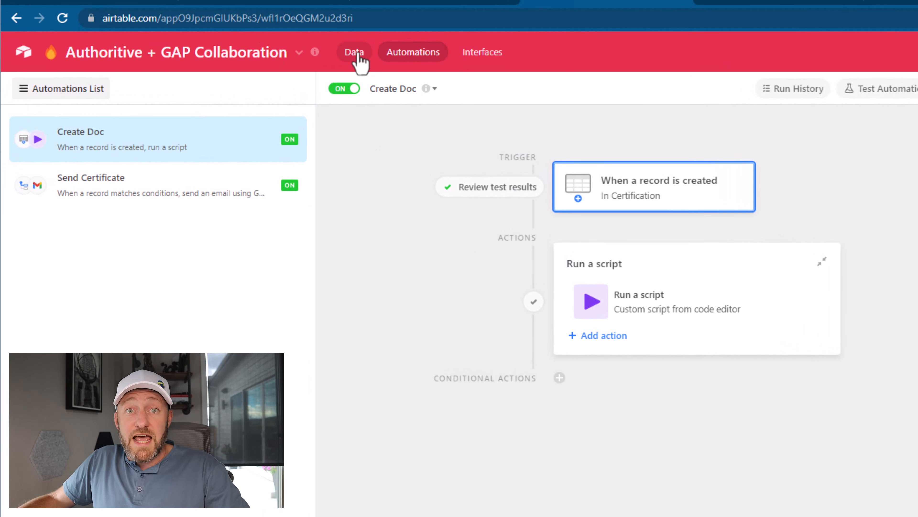
# Step: Copy the Certification table's Airtable URL without its view part and enter it as the Table URL in Documint's Script Builder
pyautogui.click(358, 53)
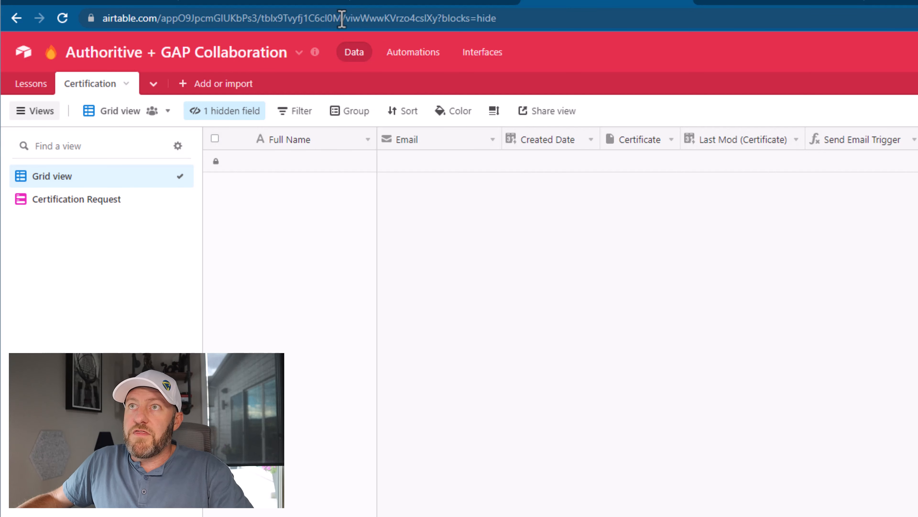
pyautogui.moveTo(342, 18); pyautogui.dragTo(64, 27)
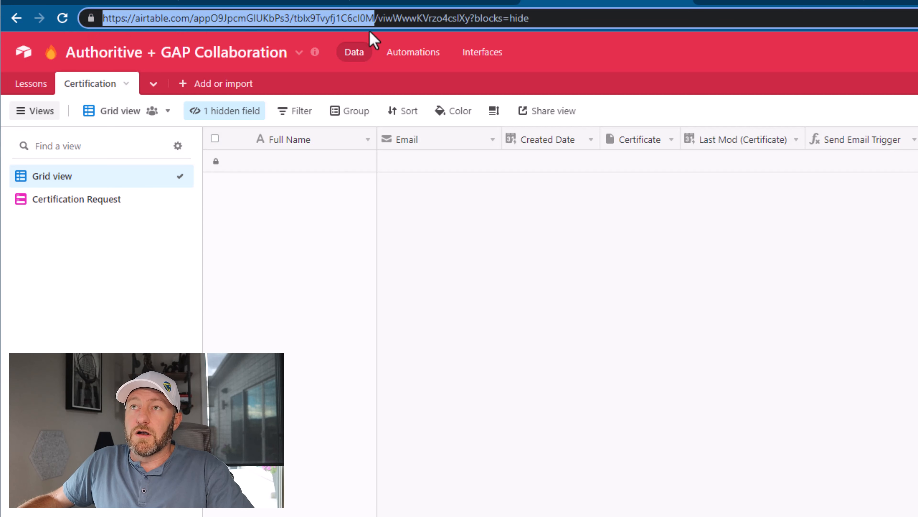
pyautogui.moveTo(378, 18); pyautogui.dragTo(545, 23)
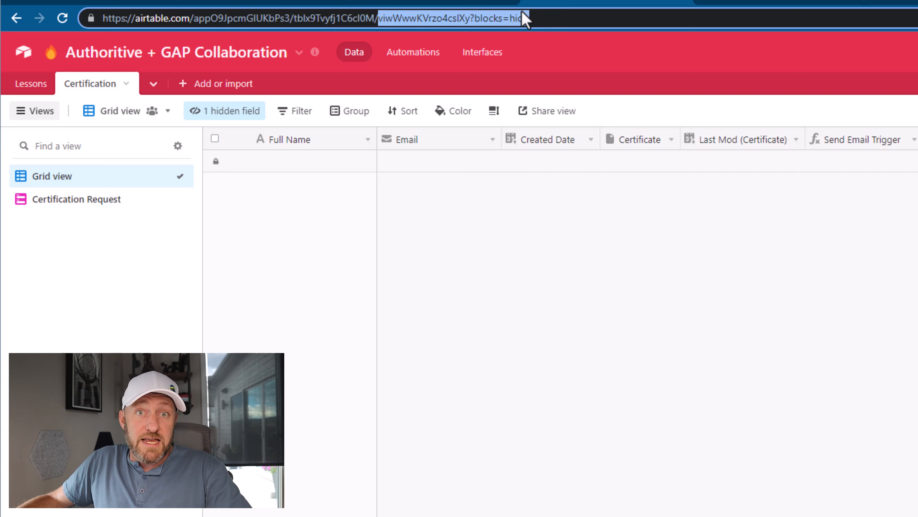
pyautogui.moveTo(379, 20); pyautogui.dragTo(59, 10)
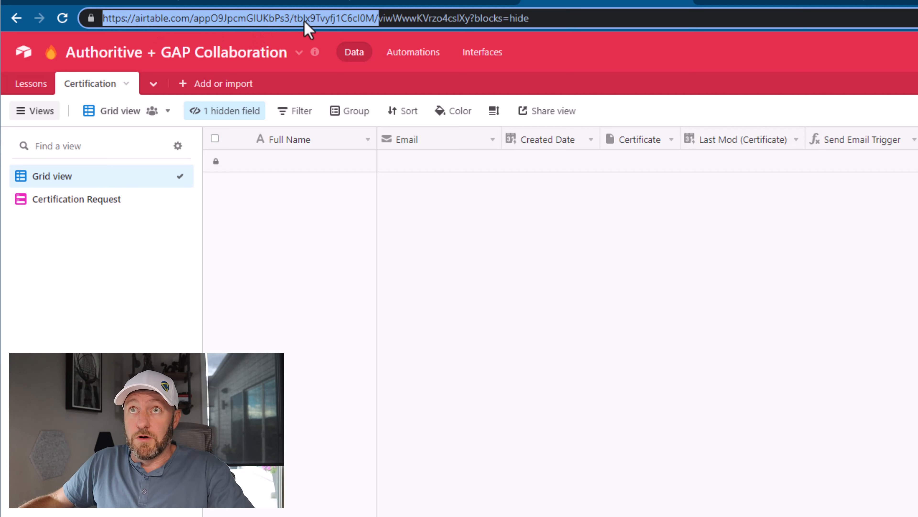
pyautogui.click(772, 2)
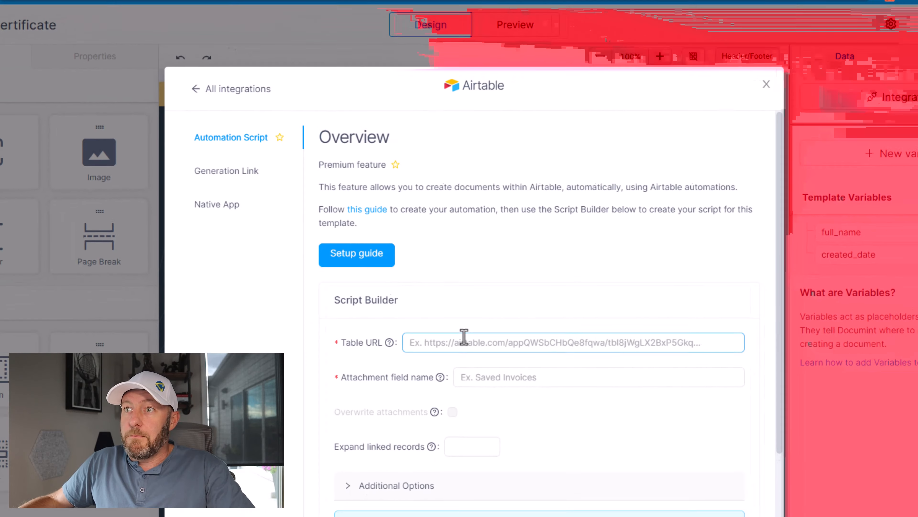
pyautogui.click(500, 379)
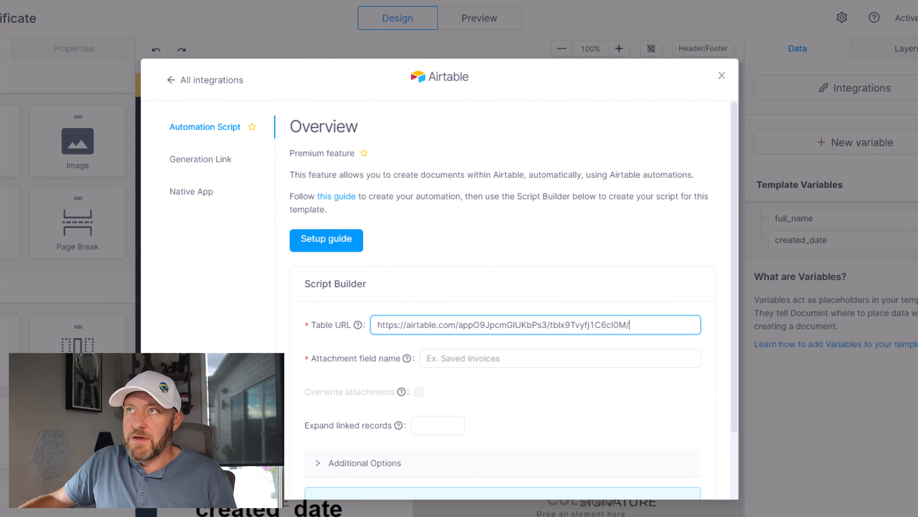
# Step: Check the attachment field's name in the Airtable table and set the Script Builder's attachment field name to Certificate
pyautogui.click(304, 1)
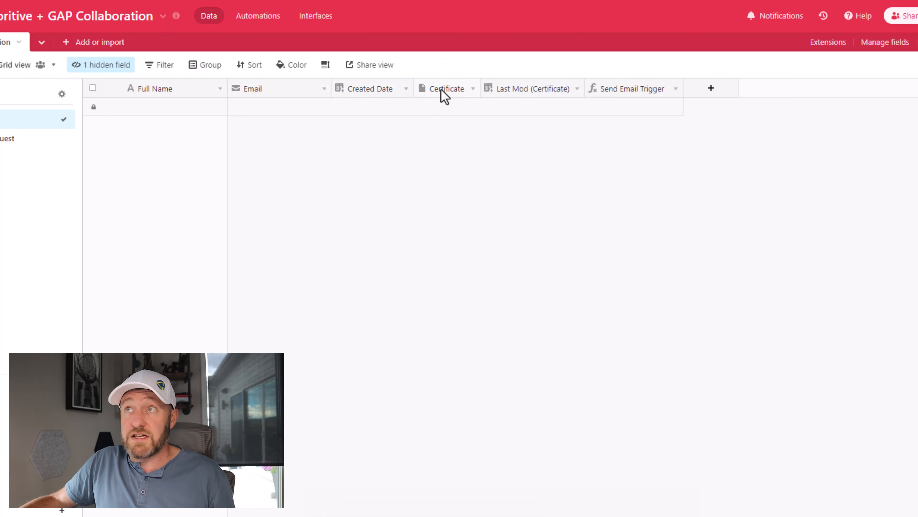
pyautogui.click(318, 0)
pyautogui.click(442, 363)
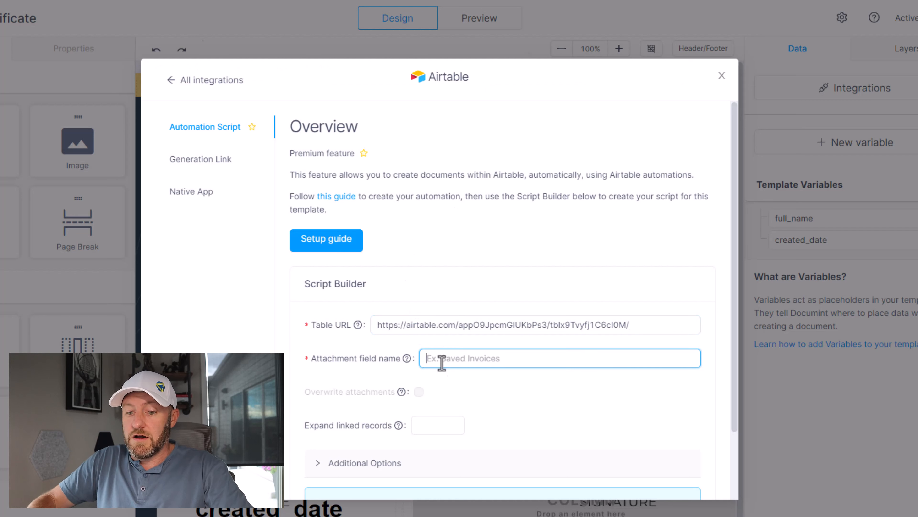
pyautogui.write('Certificate')
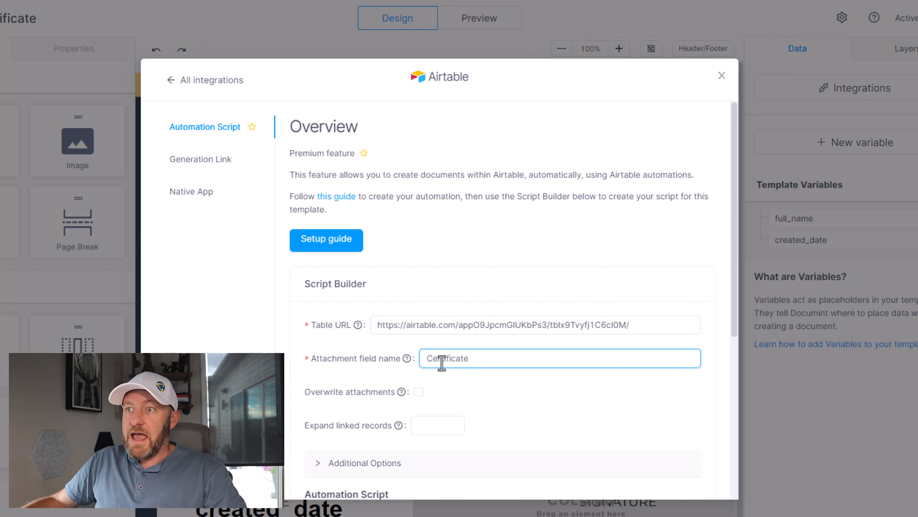
# Step: Look over the script's additional options, copy the generated automation script, and open the automations of the Airtable base
pyautogui.scroll(-3, 441, 362)
pyautogui.click(372, 352)
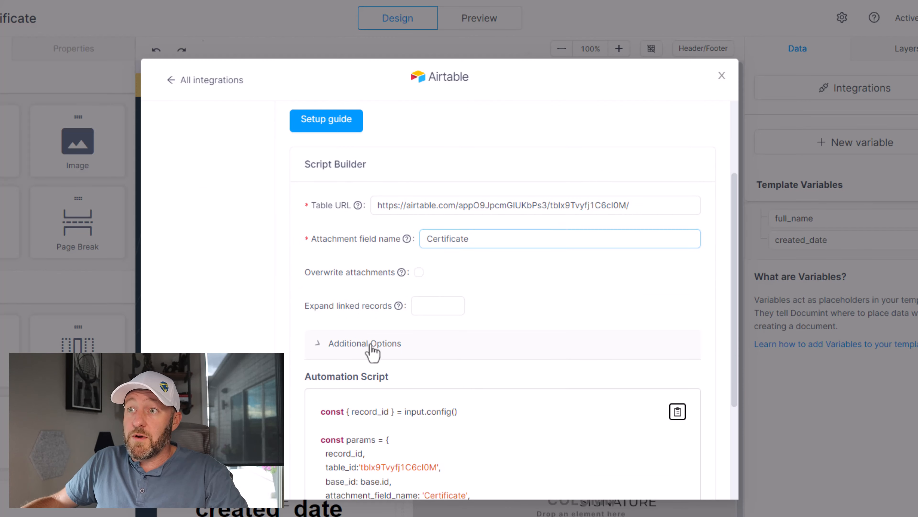
pyautogui.click(353, 346)
pyautogui.scroll(-4, 452, 336)
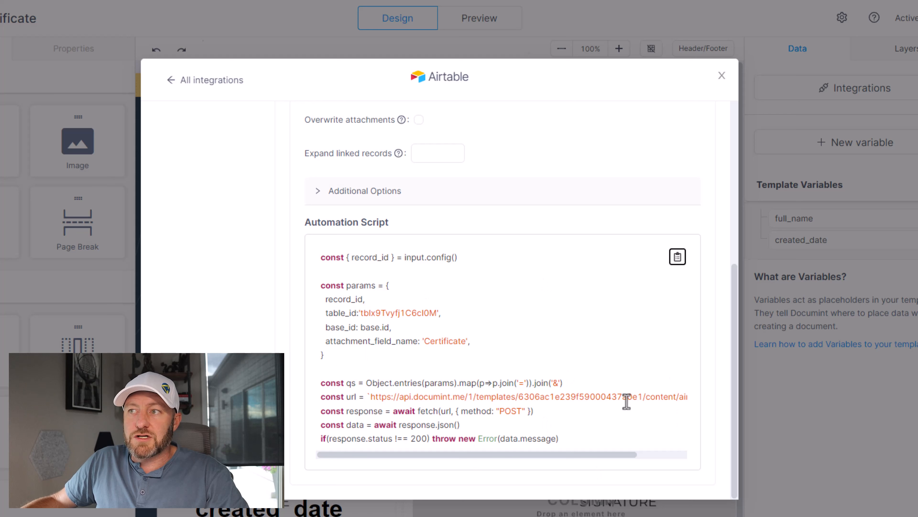
pyautogui.click(677, 257)
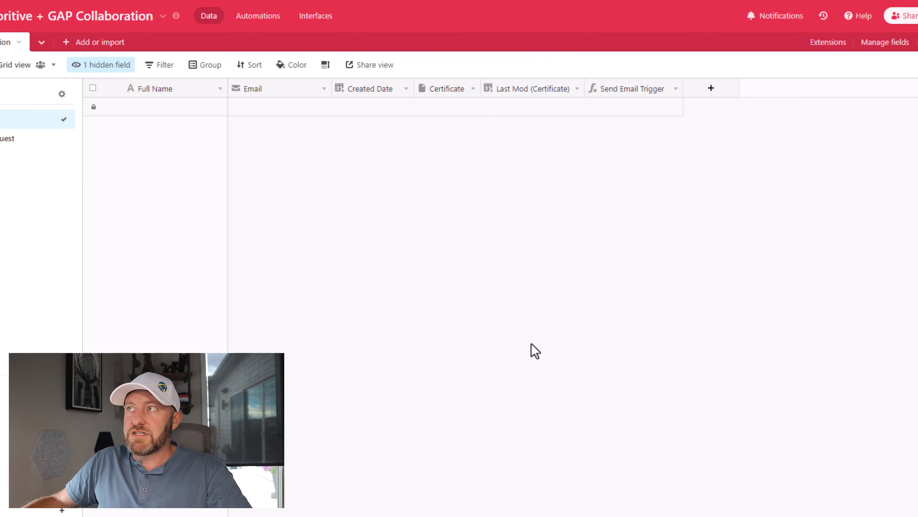
pyautogui.click(254, 18)
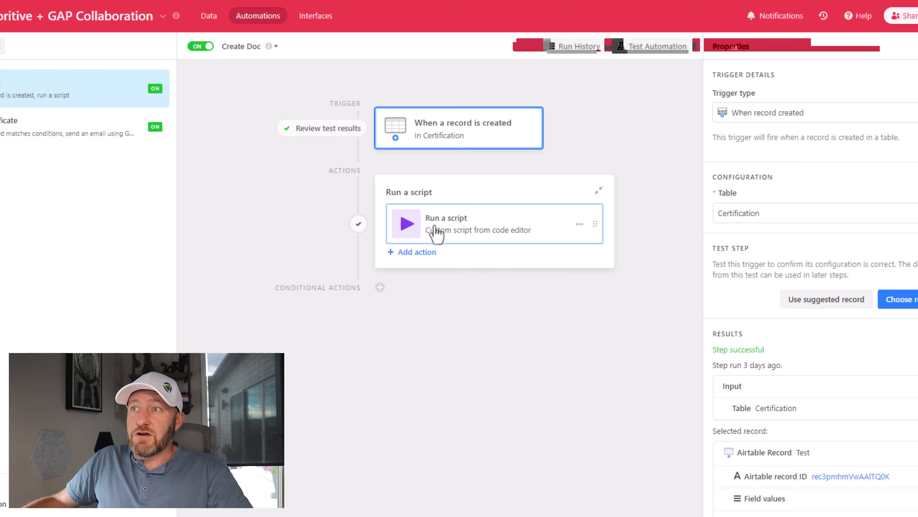
# Step: Open the code of the Create Doc automation's Run a script action and select the entire script
pyautogui.click(448, 226)
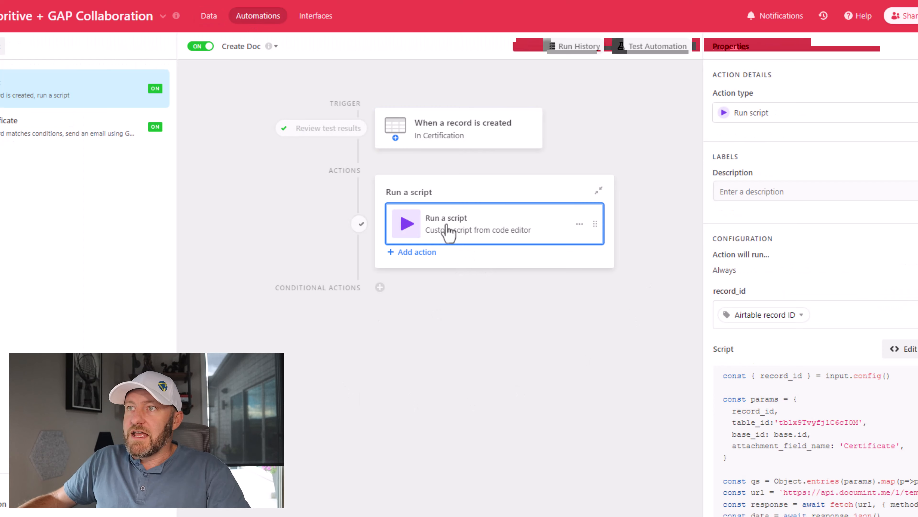
pyautogui.click(907, 353)
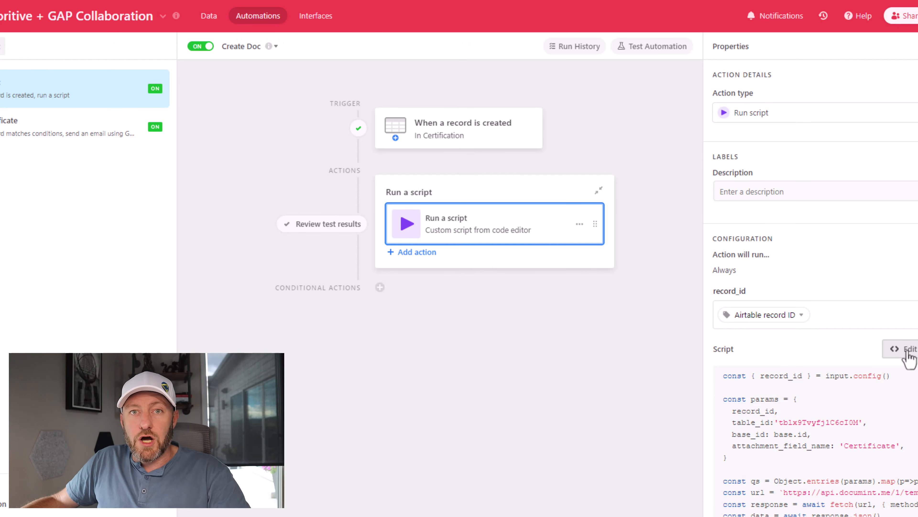
pyautogui.moveTo(458, 262); pyautogui.dragTo(143, 68)
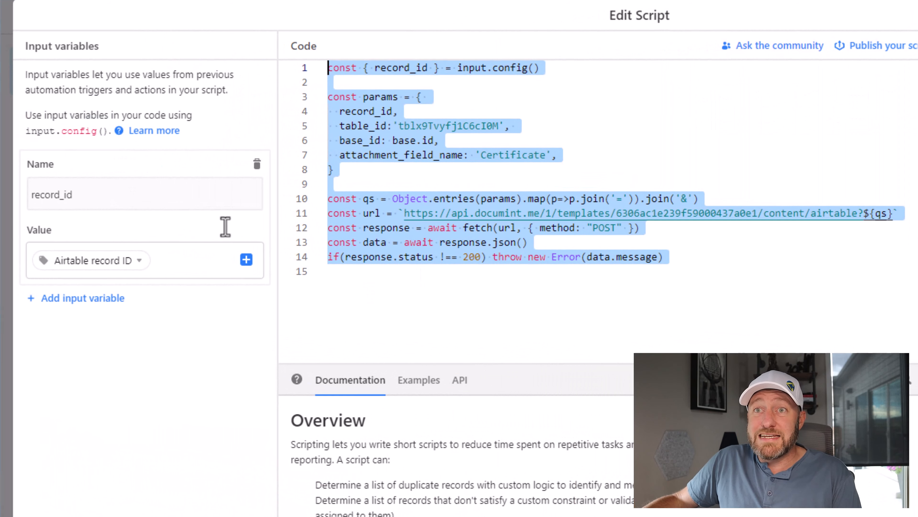
# Step: Try out a second input variable for the script, browsing the trigger record's data for its value, and delete the variable
pyautogui.click(80, 302)
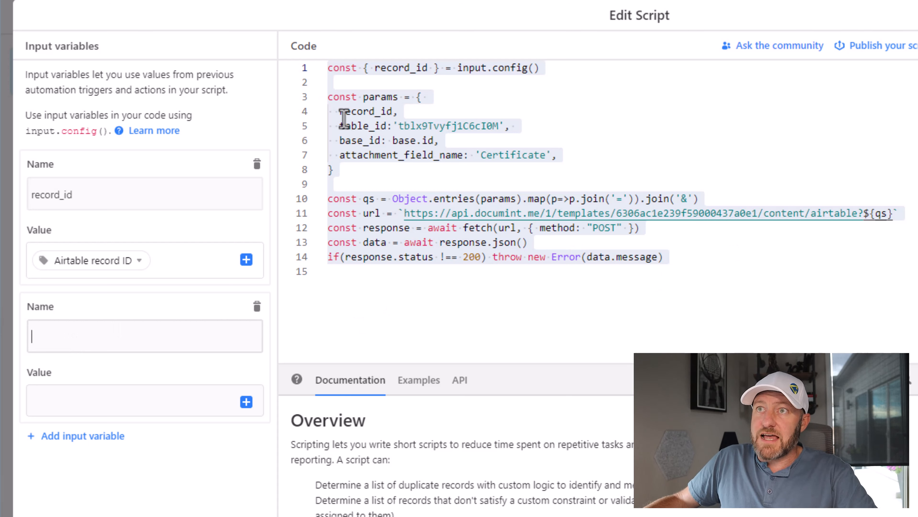
pyautogui.click(337, 110)
pyautogui.hotkey('ctrl', 'a')
pyautogui.moveTo(392, 111); pyautogui.dragTo(341, 113)
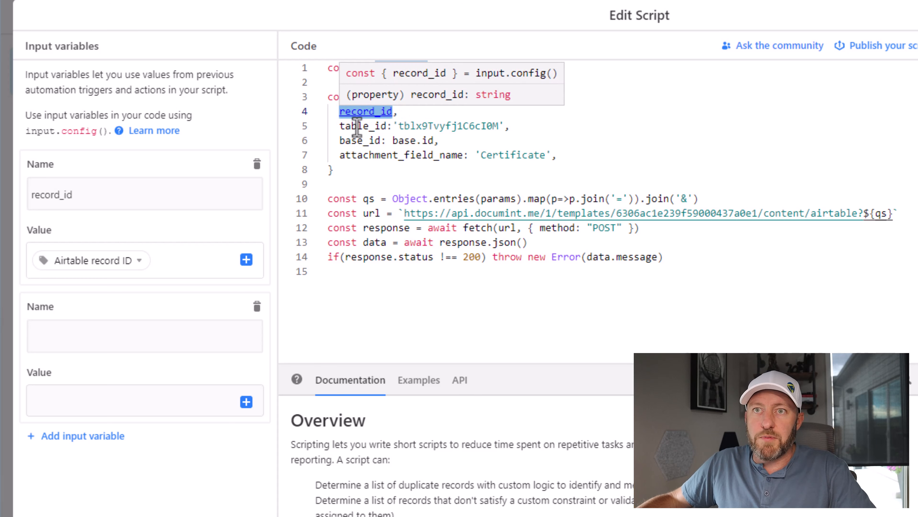
pyautogui.click(91, 338)
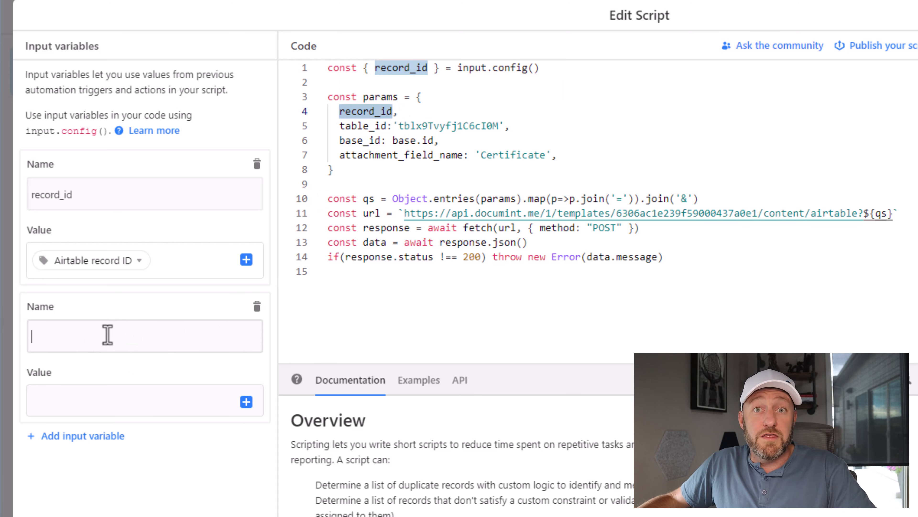
pyautogui.scroll(-1, 239, 394)
pyautogui.scroll(-3, 246, 389)
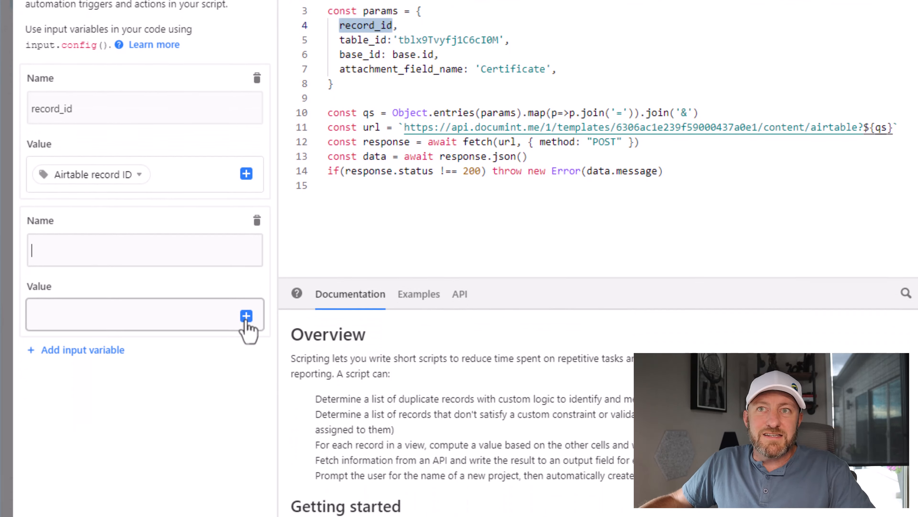
pyautogui.click(246, 314)
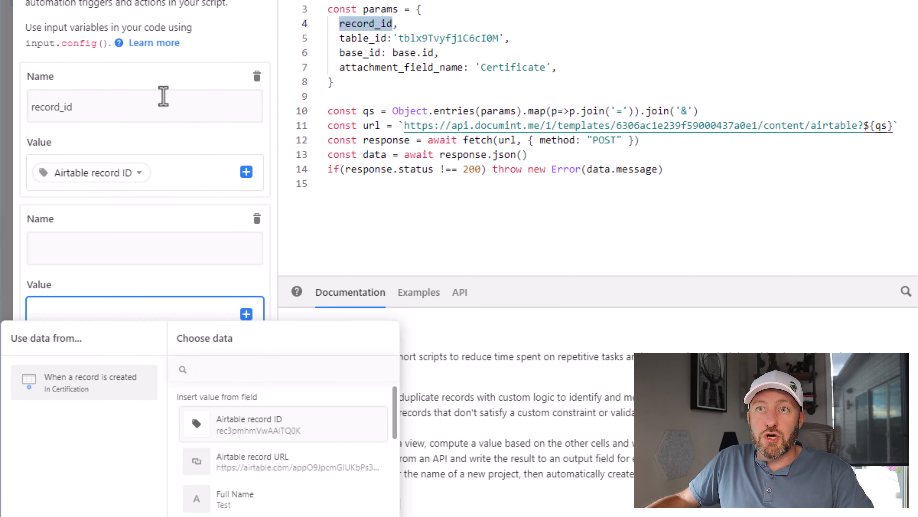
pyautogui.click(257, 219)
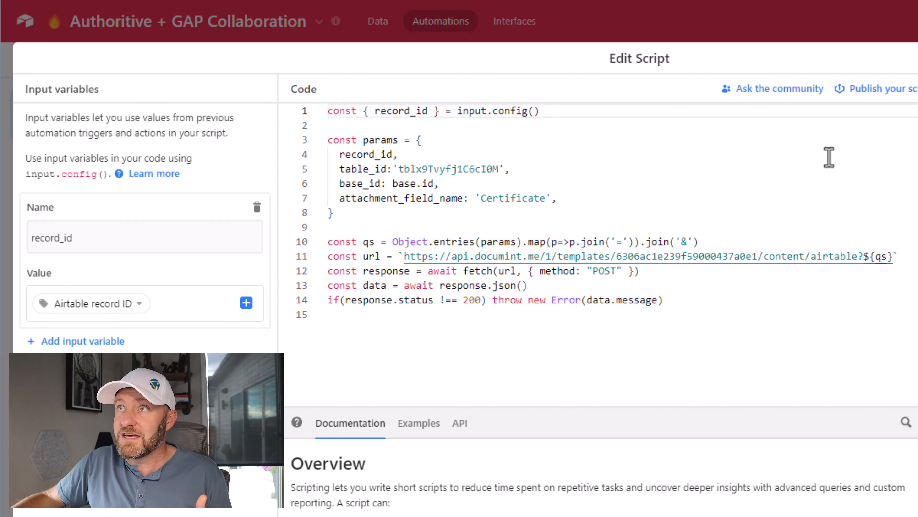
# Step: Close the script editor and look over the Certification table's fields in its grid view
pyautogui.click(720, 33)
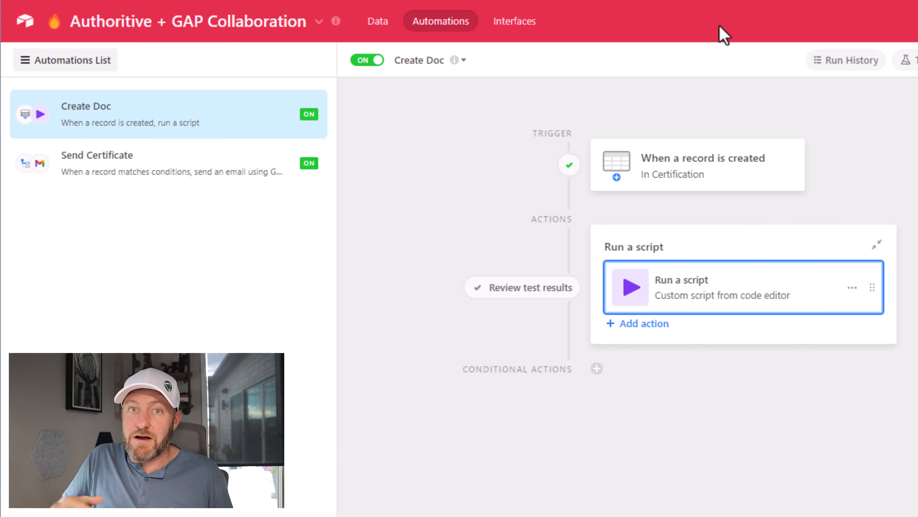
pyautogui.click(379, 22)
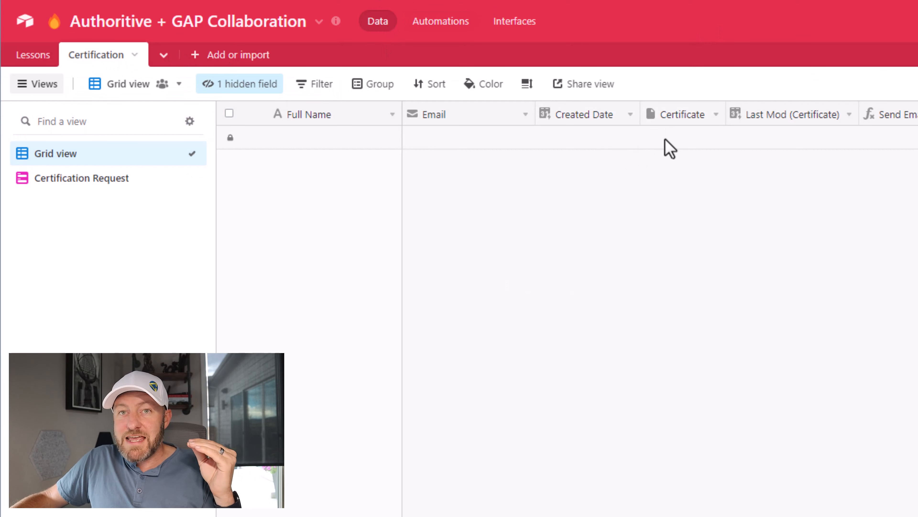
pyautogui.moveTo(665, 140)
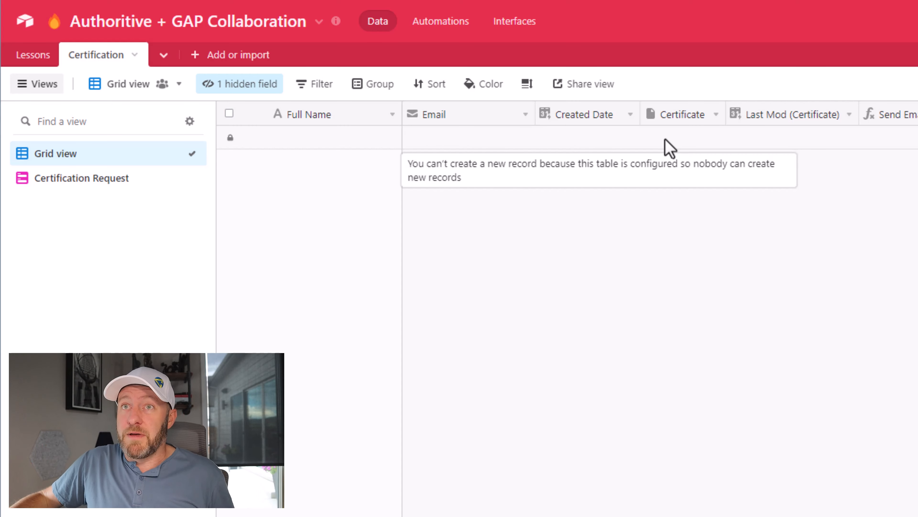
# Step: Open the Send Certificate automation and examine the table and conditions of its record-matching trigger
pyautogui.click(439, 22)
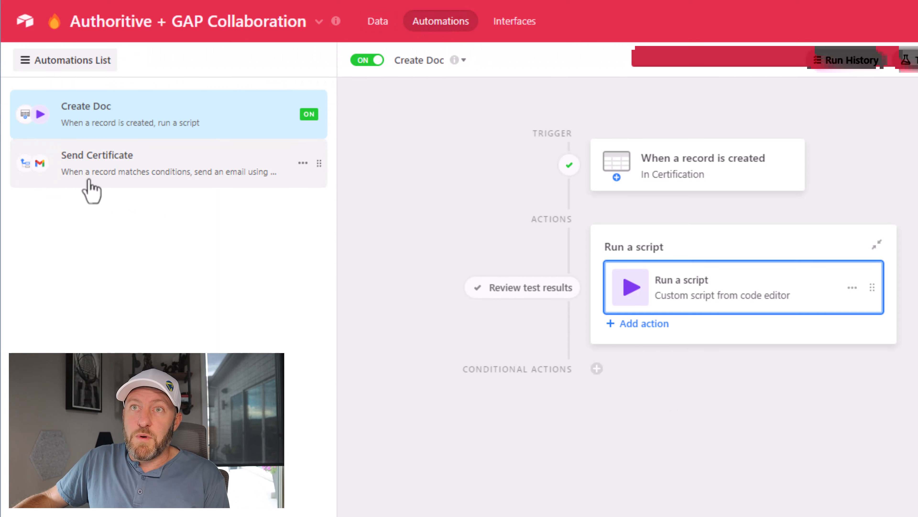
pyautogui.click(91, 181)
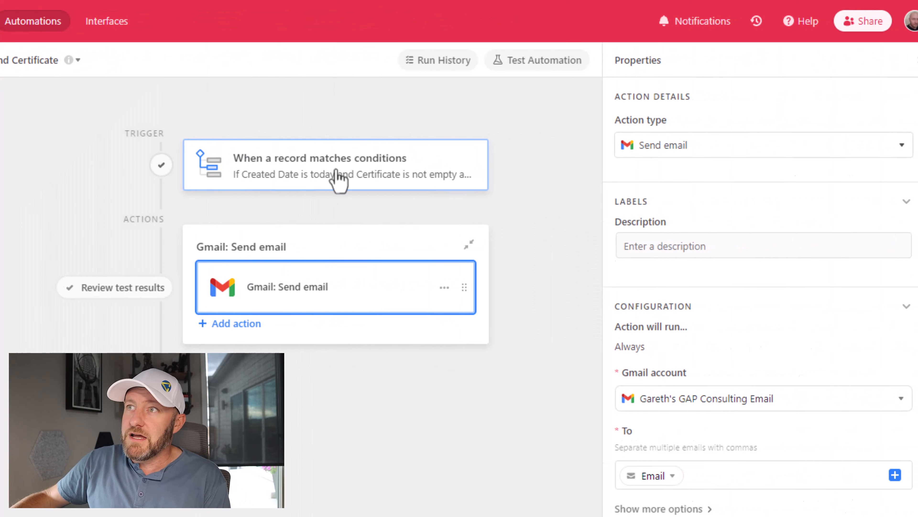
pyautogui.click(721, 183)
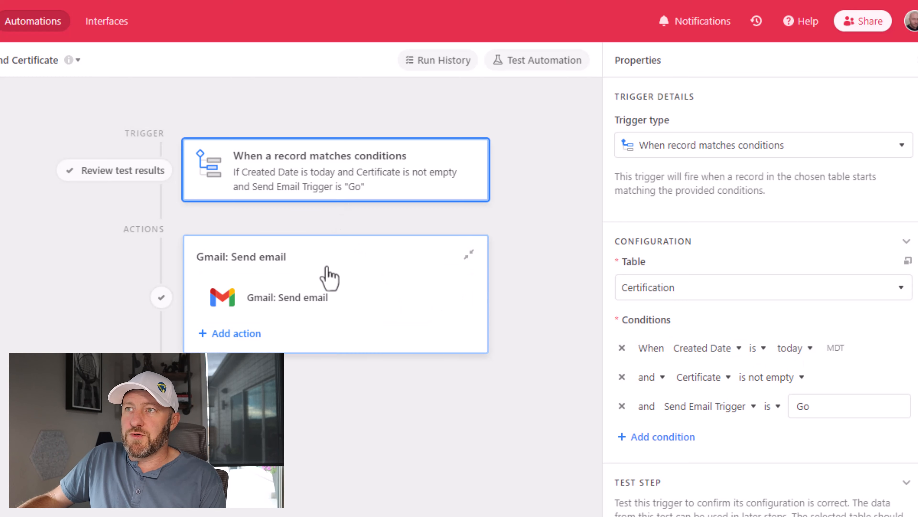
# Step: Review the Gmail send email action's account, recipient, subject, message and attachments
pyautogui.click(321, 301)
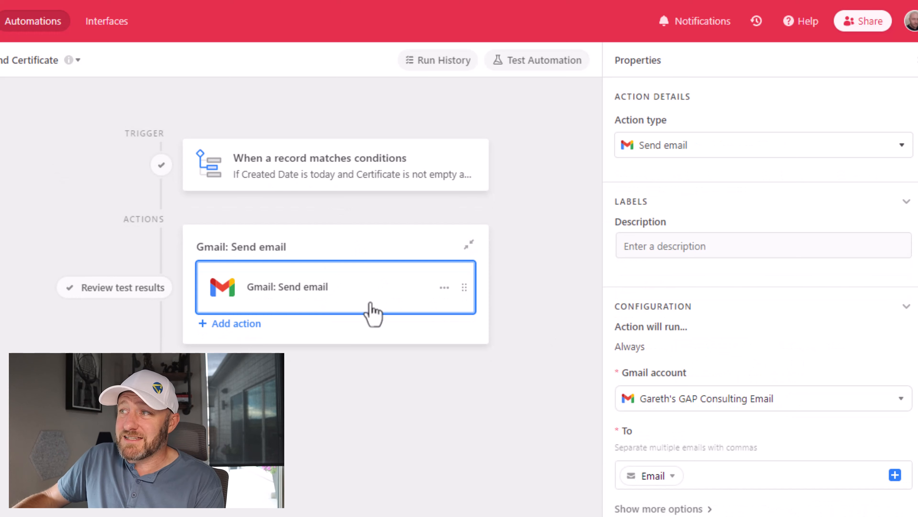
pyautogui.scroll(-2, 738, 386)
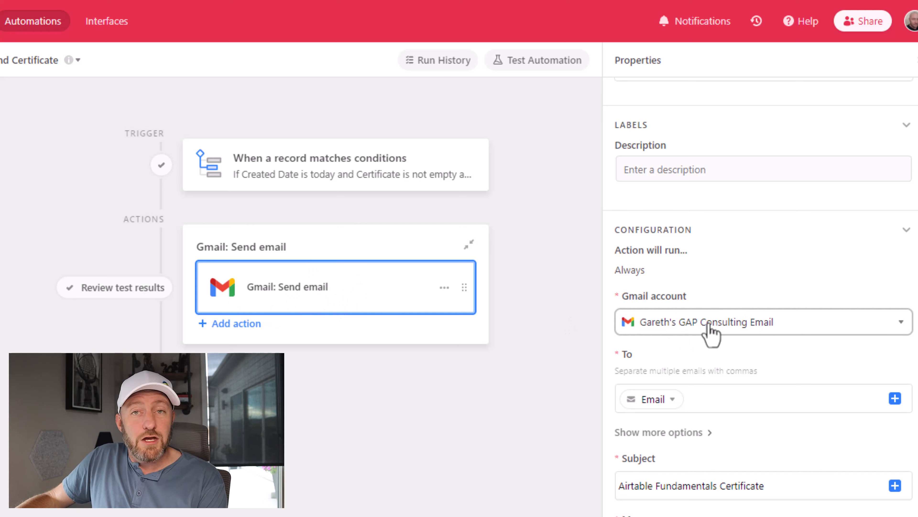
pyautogui.scroll(-1, 708, 333)
pyautogui.scroll(-5, 710, 335)
pyautogui.moveTo(655, 254)
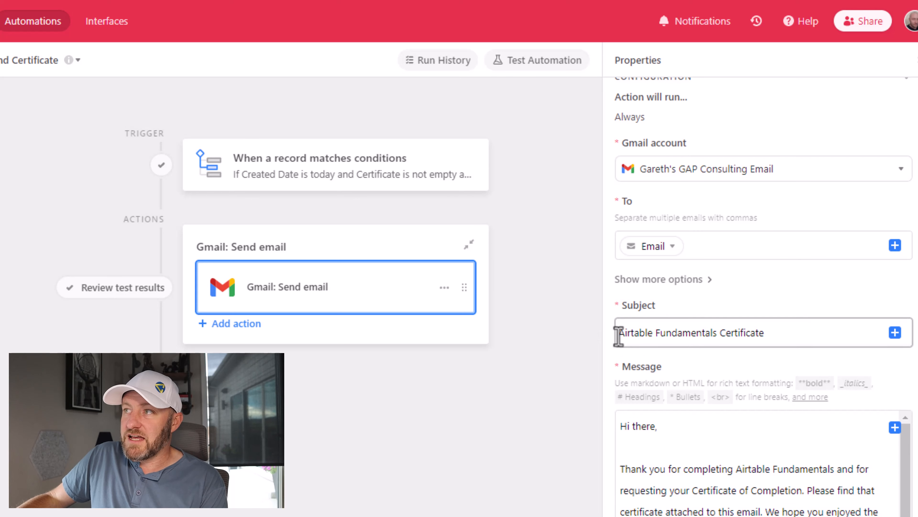
pyautogui.moveTo(617, 332); pyautogui.dragTo(775, 329)
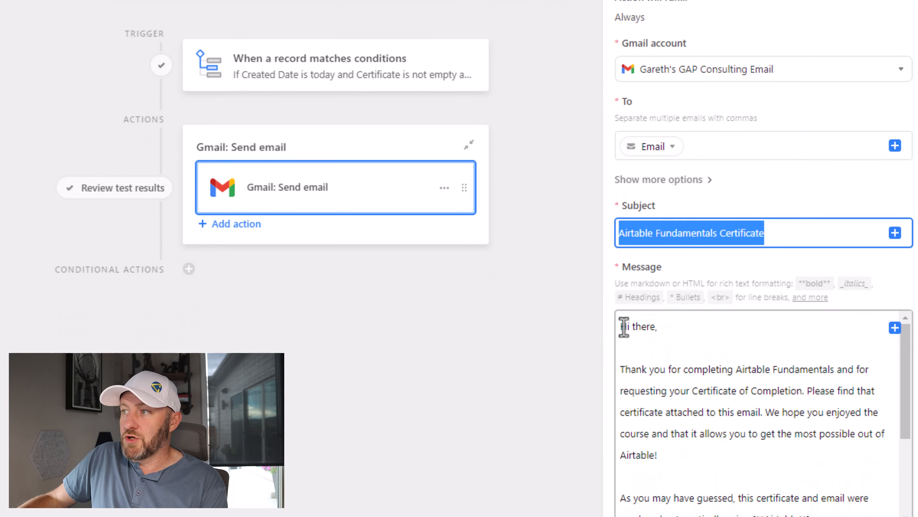
pyautogui.moveTo(620, 426); pyautogui.dragTo(647, 426)
pyautogui.moveTo(665, 241); pyautogui.dragTo(775, 311)
pyautogui.scroll(-4, 715, 316)
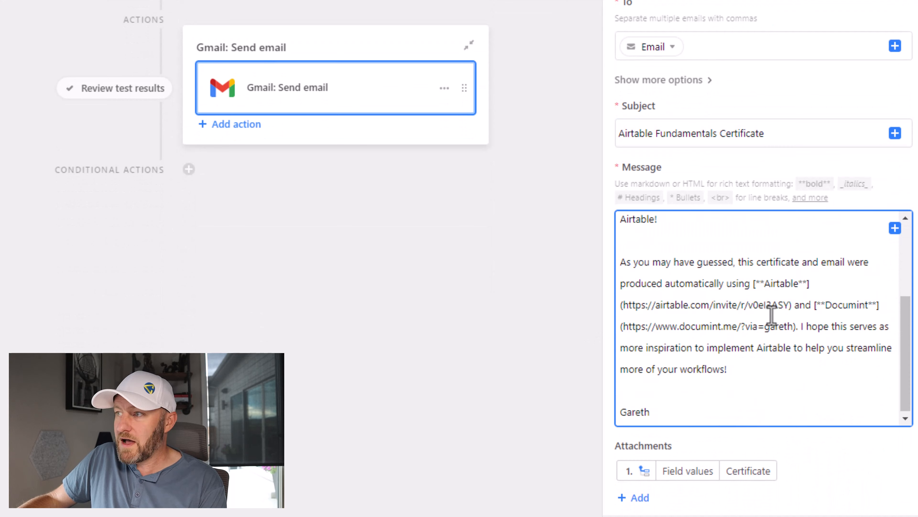
pyautogui.scroll(-5, 727, 393)
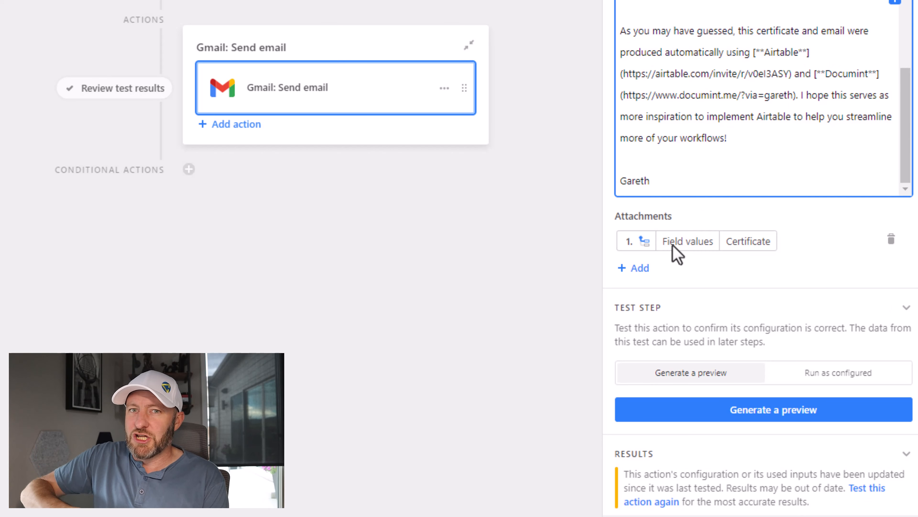
# Step: Insert the trigger record's Certificate field as another email attachment and remove the duplicate
pyautogui.click(640, 268)
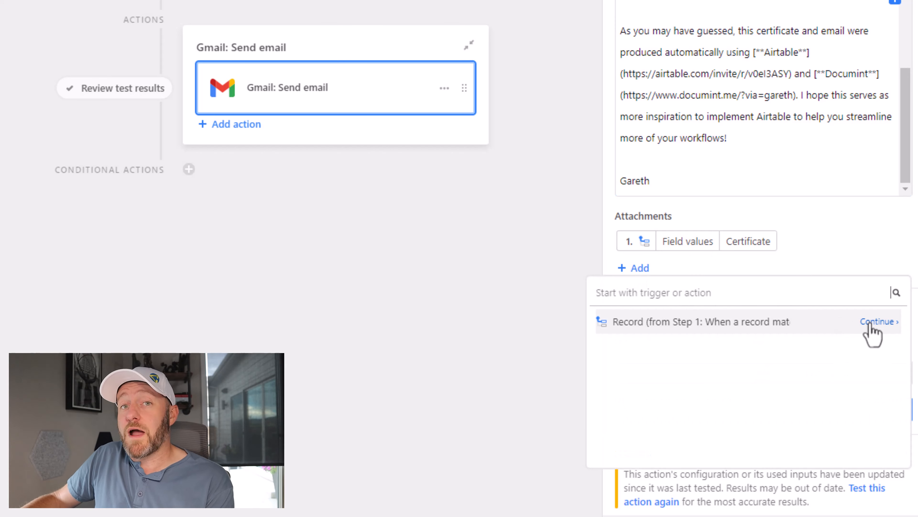
pyautogui.click(871, 324)
pyautogui.moveTo(906, 365); pyautogui.dragTo(893, 395)
pyautogui.moveTo(863, 386)
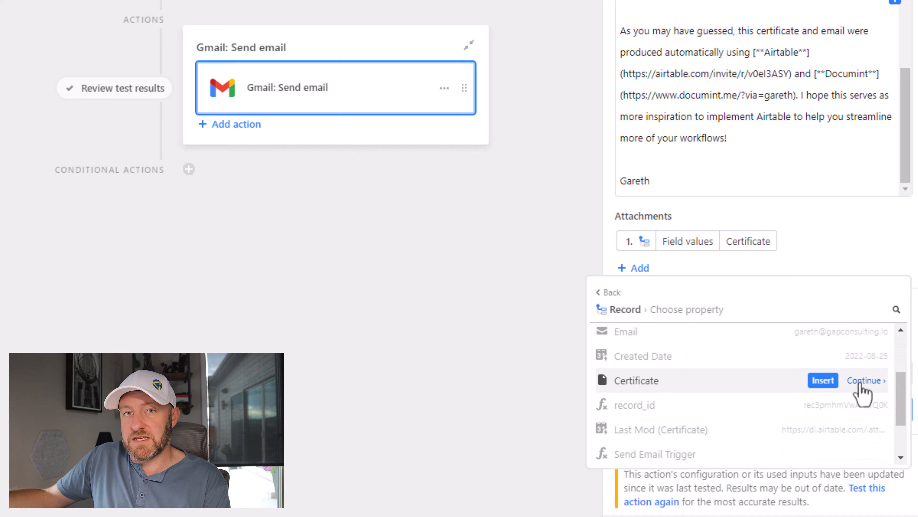
pyautogui.click(815, 385)
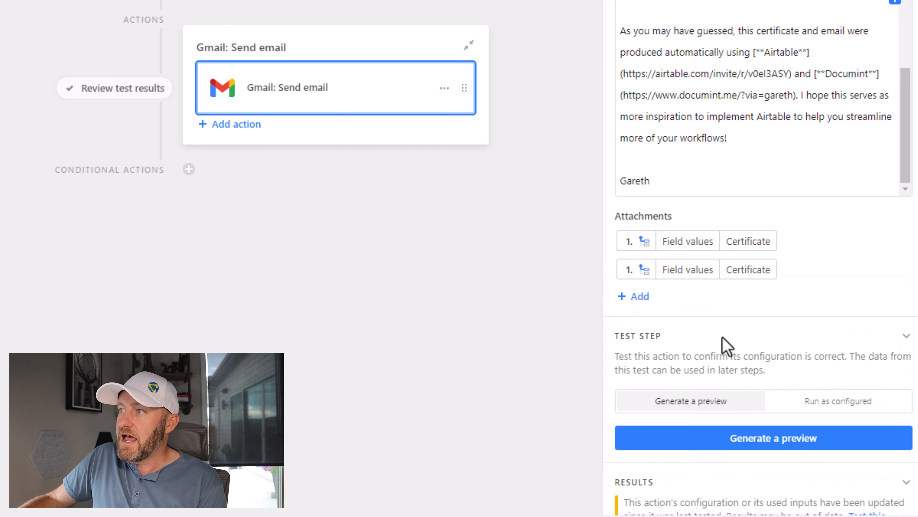
pyautogui.moveTo(742, 281)
pyautogui.click(890, 269)
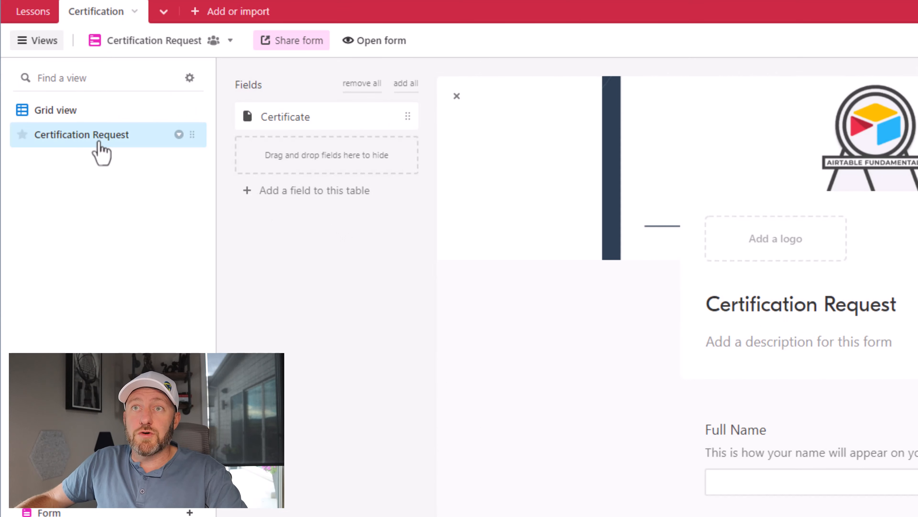
# Step: Open the Certification Request form, fill in the requester's full name and email address, and submit it
pyautogui.click(383, 45)
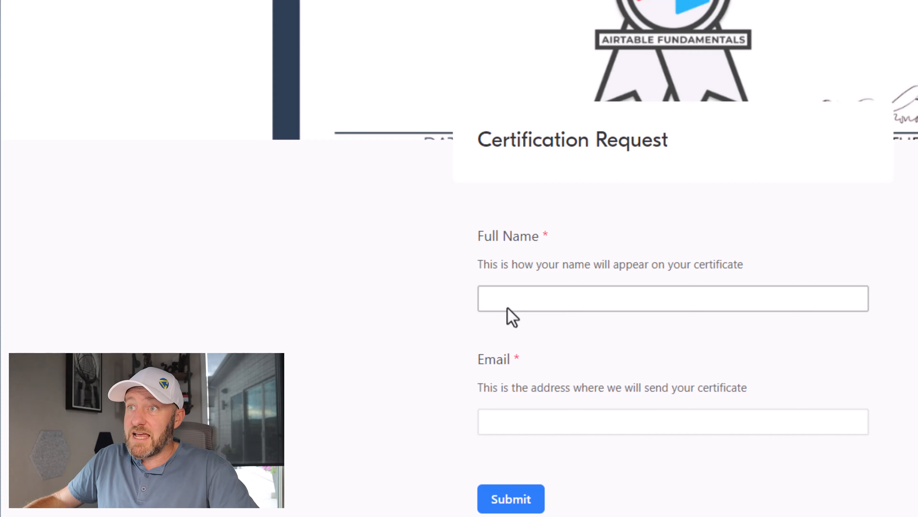
pyautogui.click(509, 308)
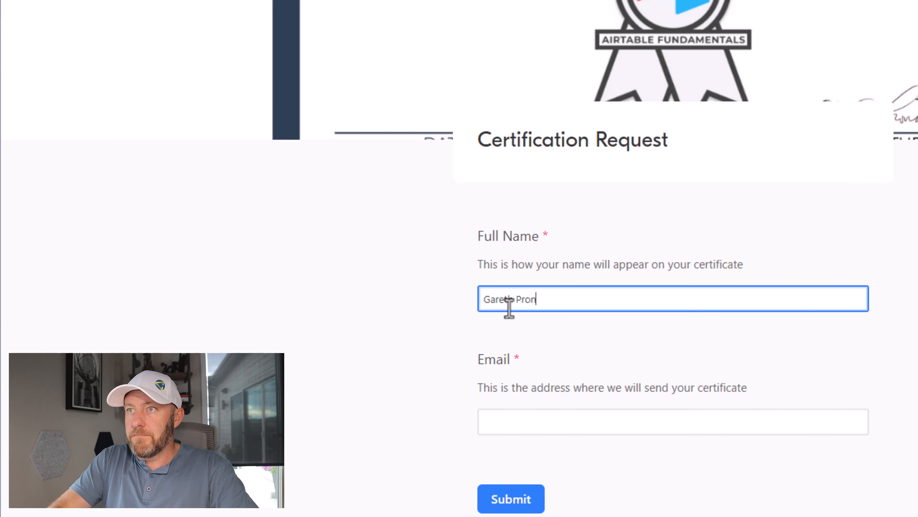
pyautogui.click(535, 428)
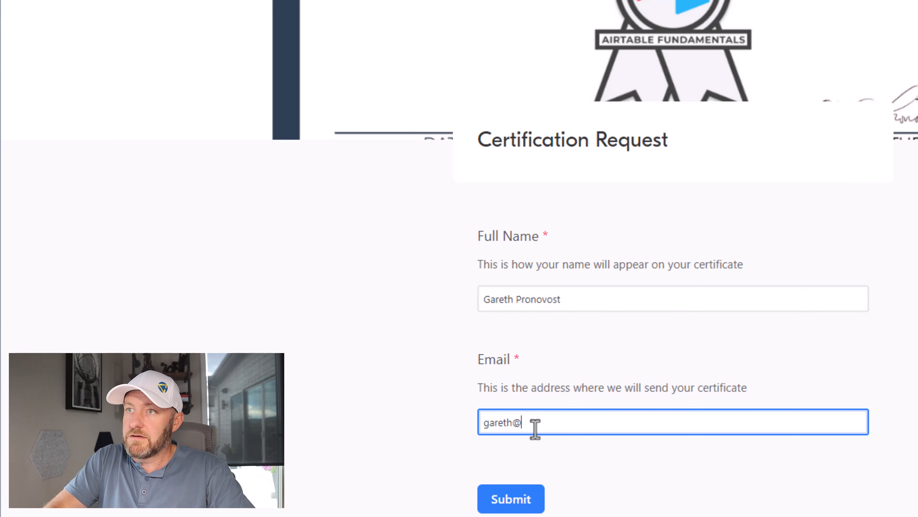
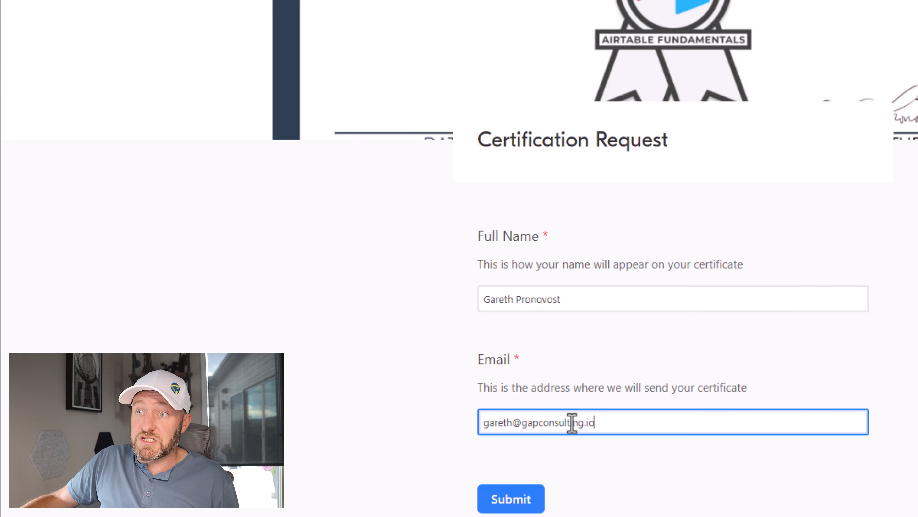
pyautogui.click(529, 503)
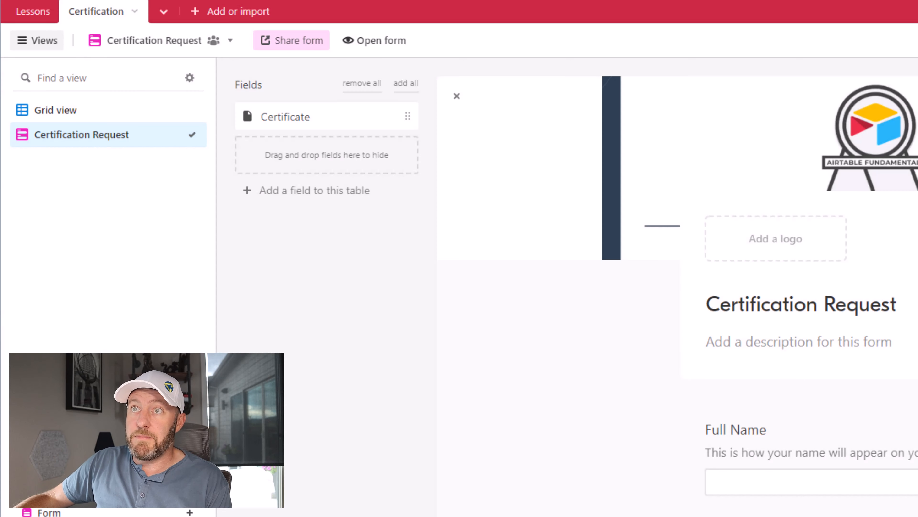
# Step: Open the Certification table's grid view and check the submitted record's generated Certificate attachment
pyautogui.click(72, 110)
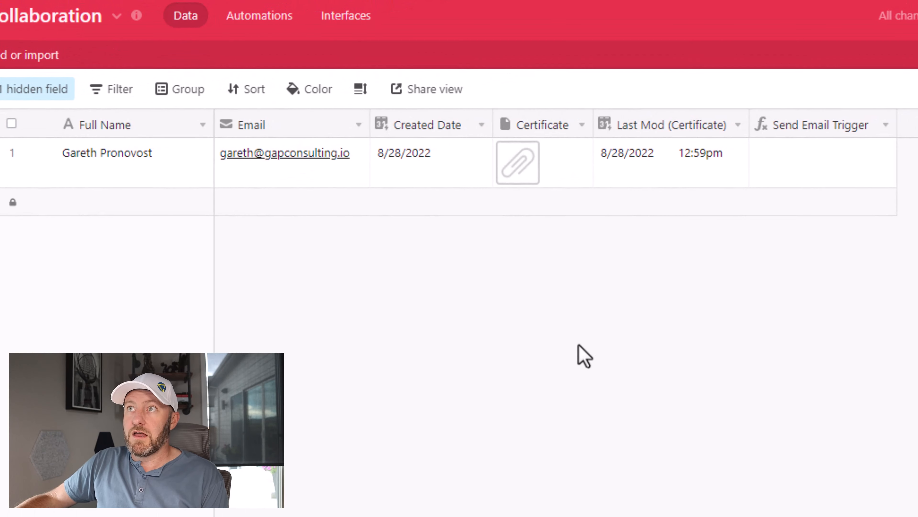
pyautogui.click(100, 172)
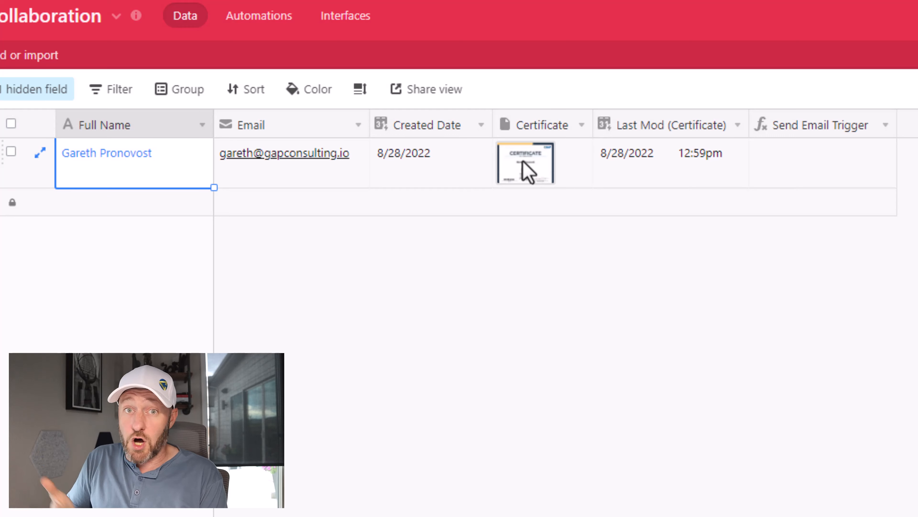
pyautogui.click(528, 172)
pyautogui.click(527, 171)
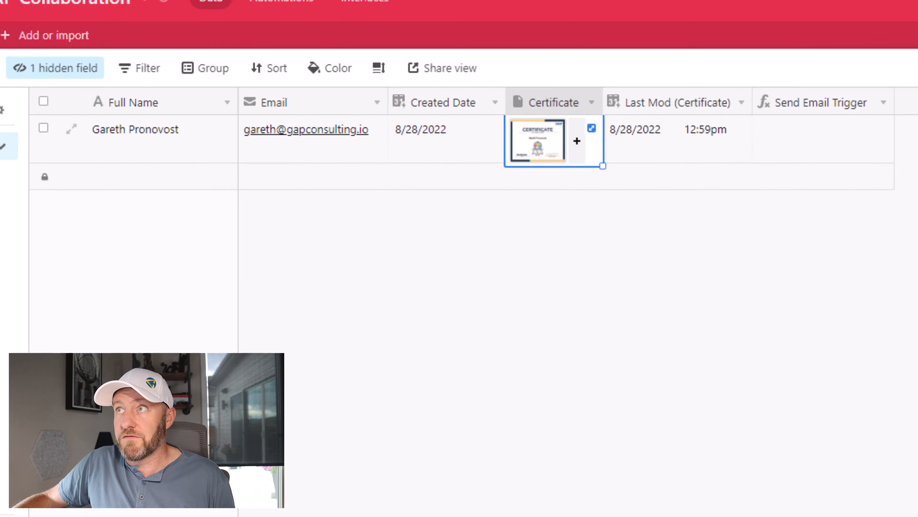
# Step: Review the Create Doc automation's trigger and script action, and return to the Certification table's data
pyautogui.click(230, 20)
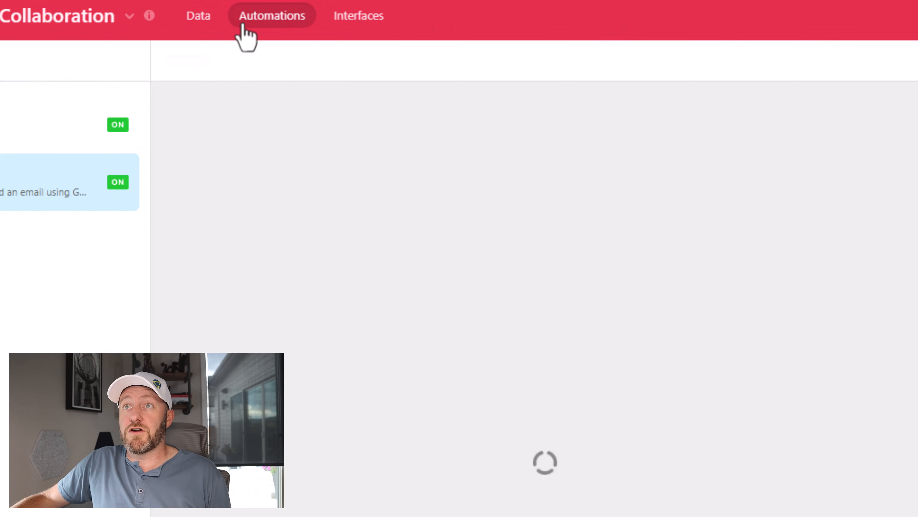
pyautogui.click(116, 132)
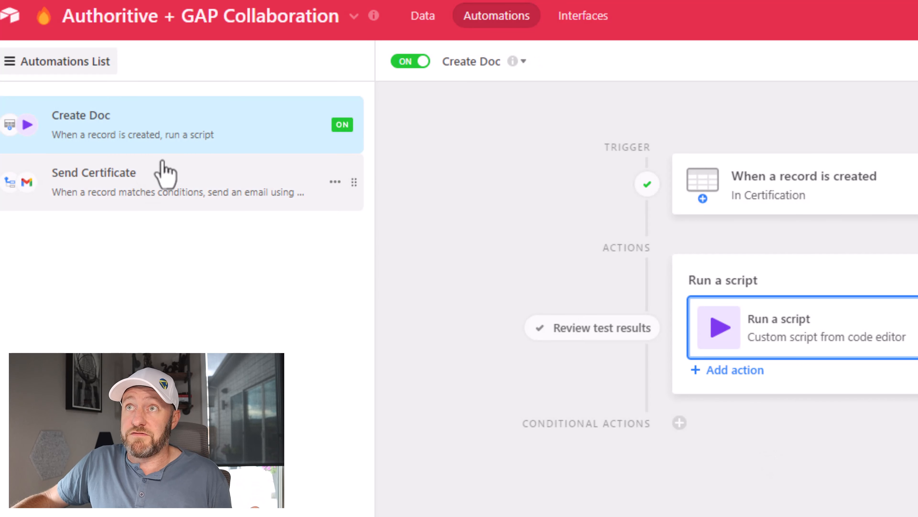
pyautogui.click(425, 17)
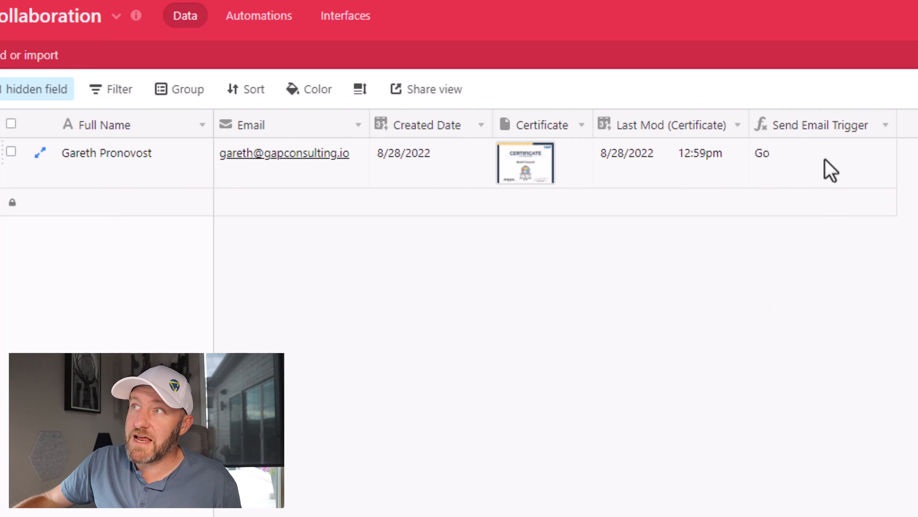
# Step: Check the submitted record's Send Email Trigger value and inspect the formula behind that field
pyautogui.click(828, 172)
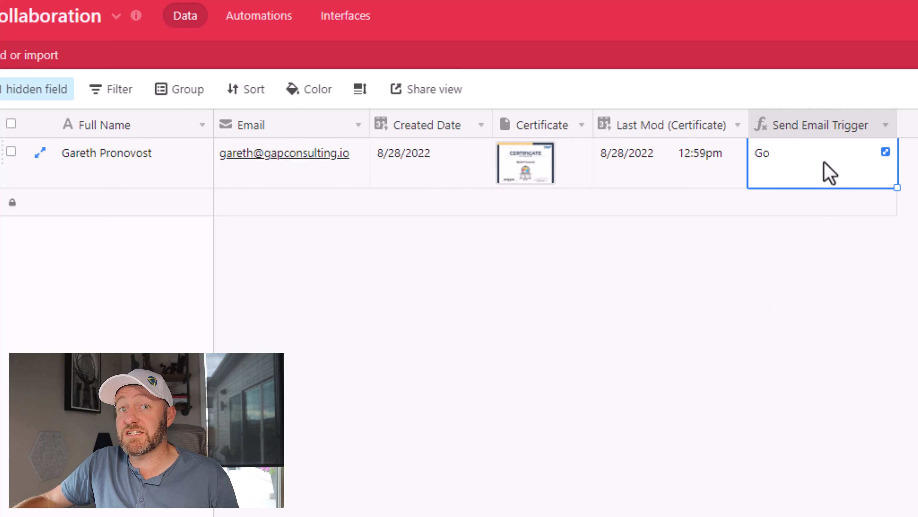
pyautogui.doubleClick(809, 132)
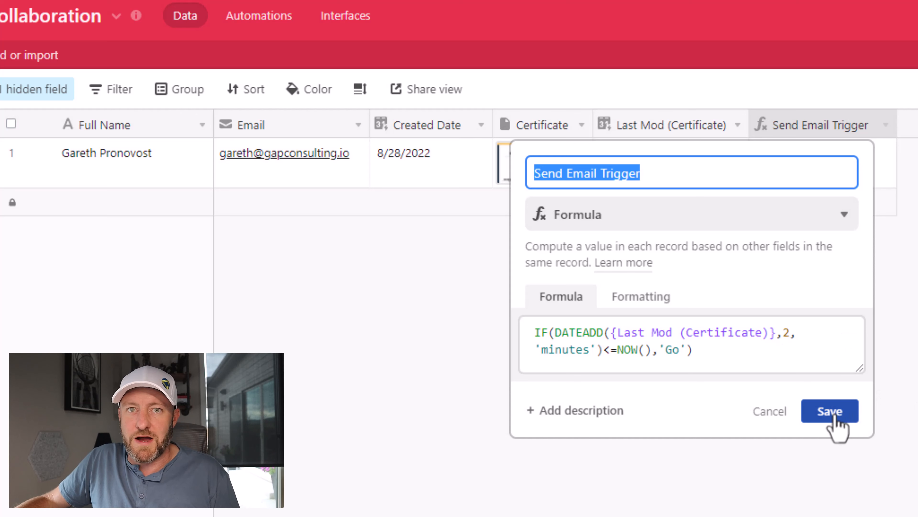
pyautogui.click(833, 415)
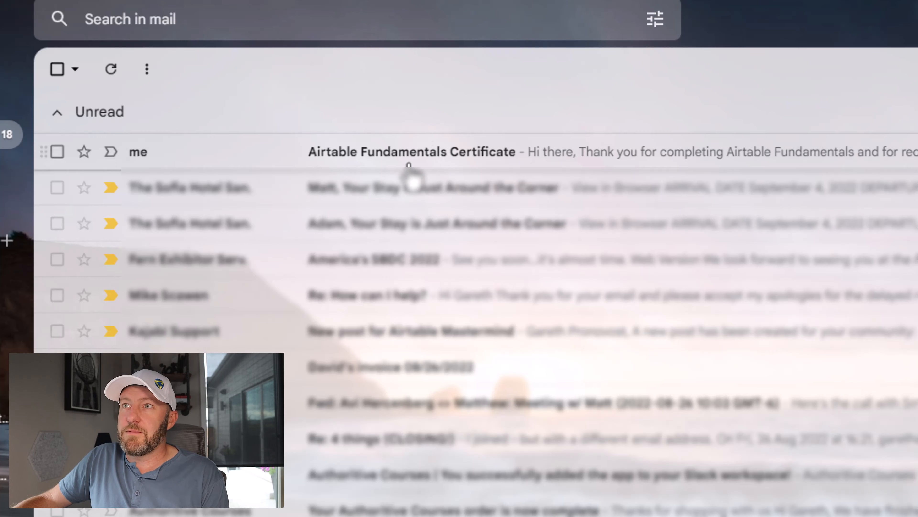
# Step: Switch to Gmail, open the "Airtable Fundamentals Certificate" email and view its attached certificate PDF
pyautogui.click(426, 160)
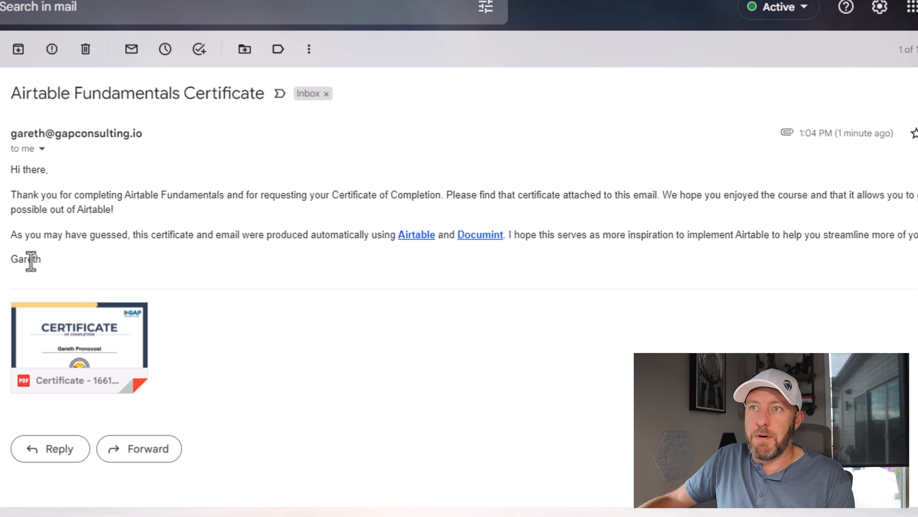
pyautogui.moveTo(70, 352)
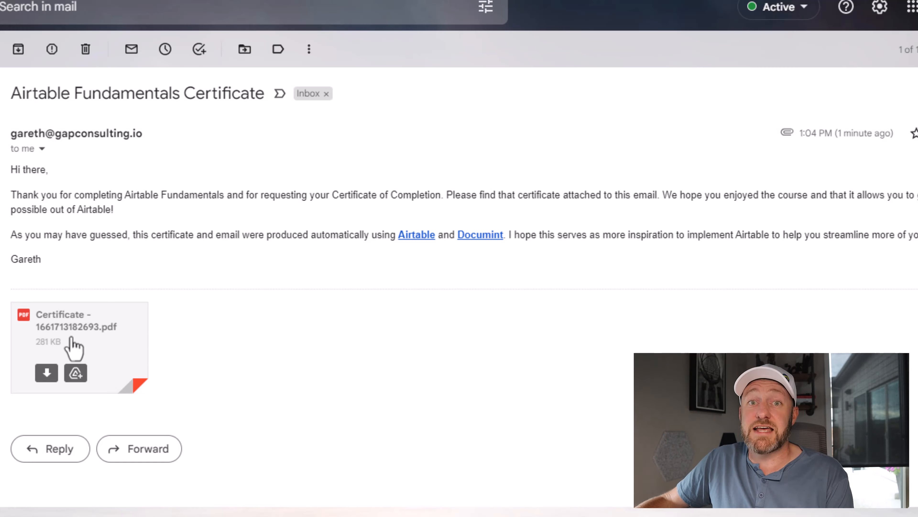
pyautogui.click(74, 350)
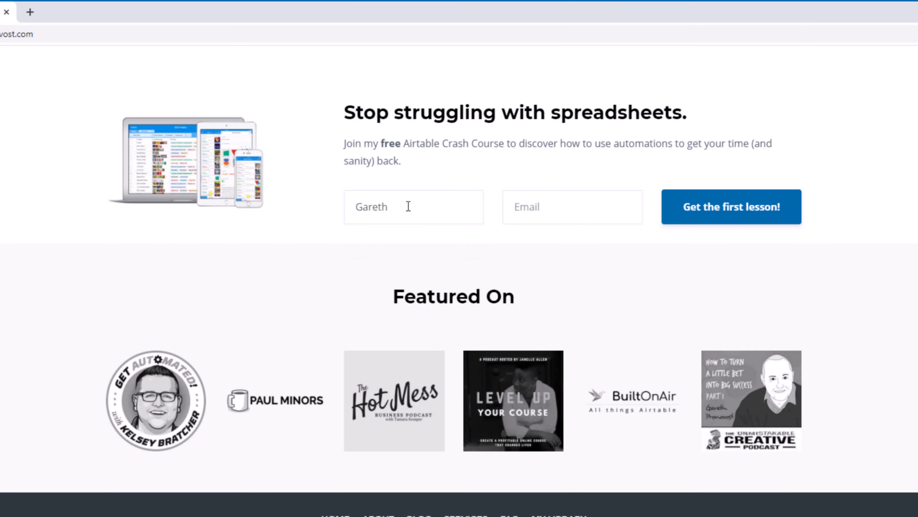
# Step: On the GAP Consulting website, fill in the crash course form's email and view the support options on the Services page
pyautogui.press('Return')
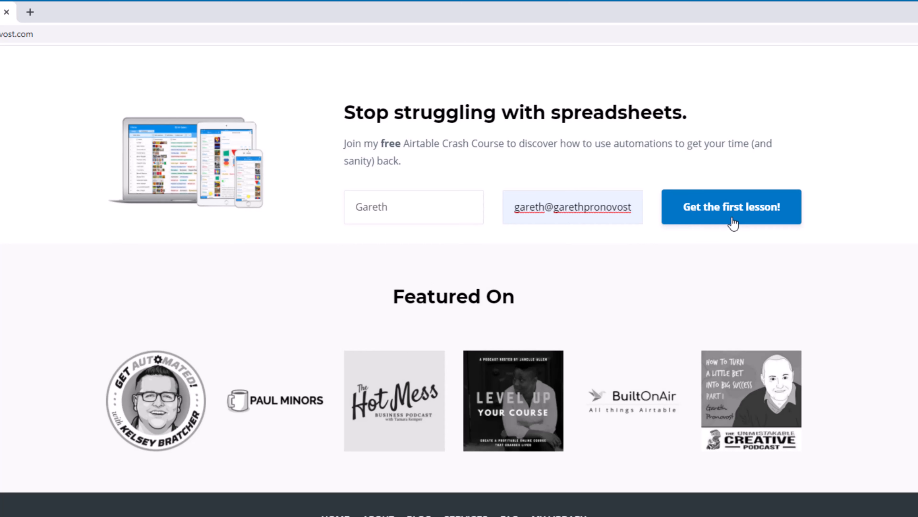
pyautogui.scroll(15, 734, 222)
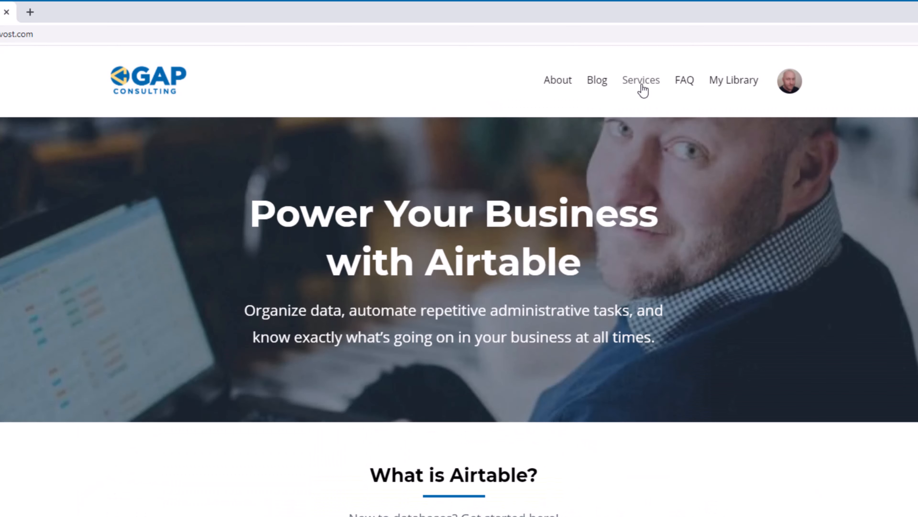
pyautogui.click(641, 89)
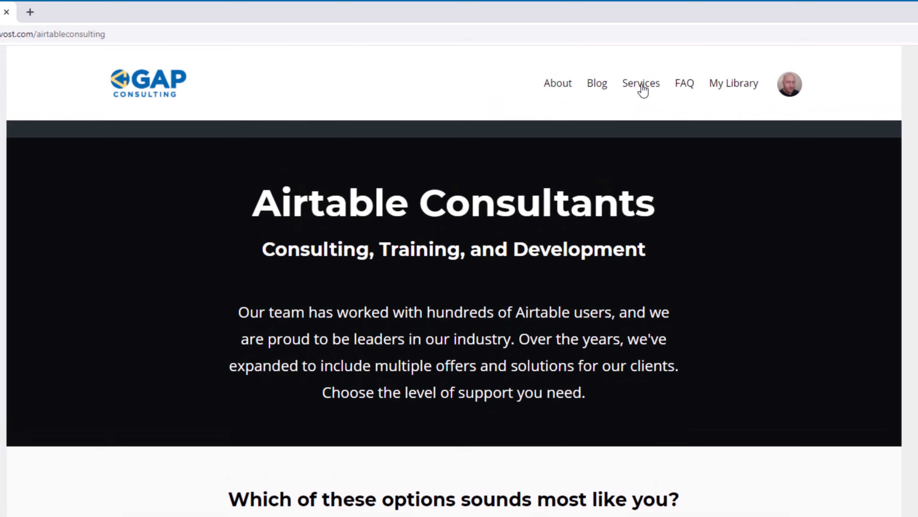
pyautogui.scroll(-5, 347, 321)
pyautogui.scroll(-4, 348, 321)
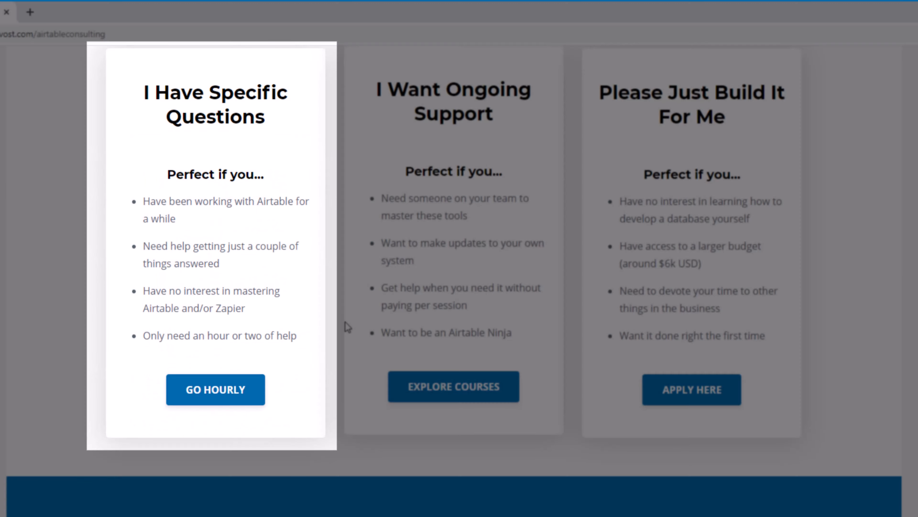